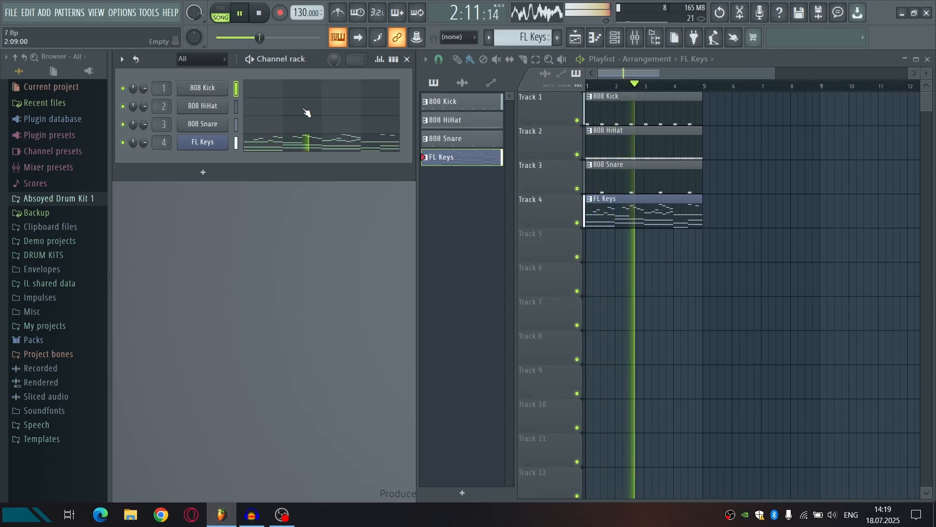
Examine the FL Keys notes in the piano roll during song playback, close it and stop the playback.
left_click(314, 141)
scroll(466, 88, "down", 3)
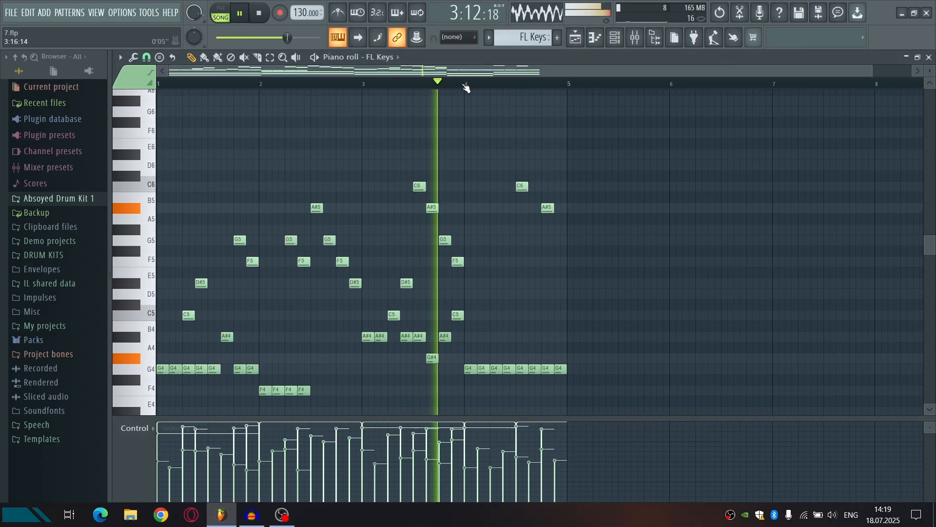
scroll(472, 261, "down", 4)
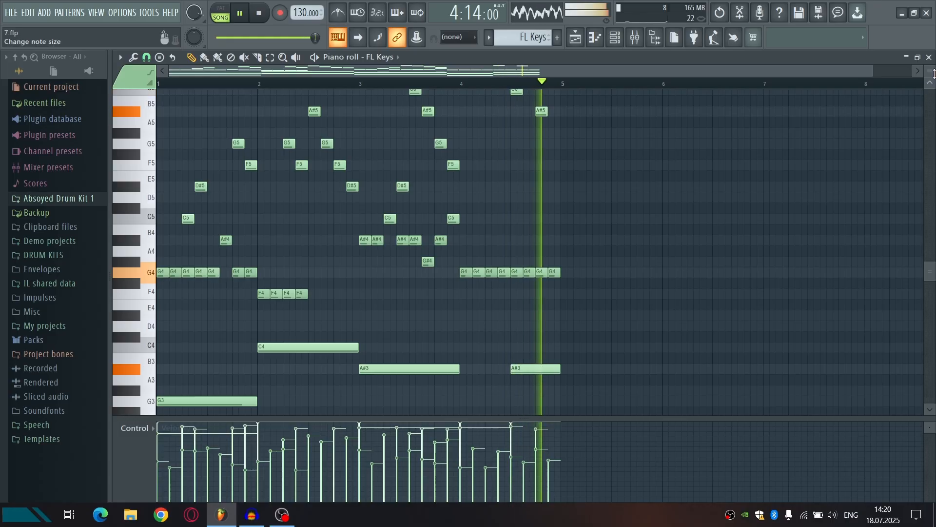
left_click_drag(930, 71, 930, 84)
scroll(582, 206, "down", 2)
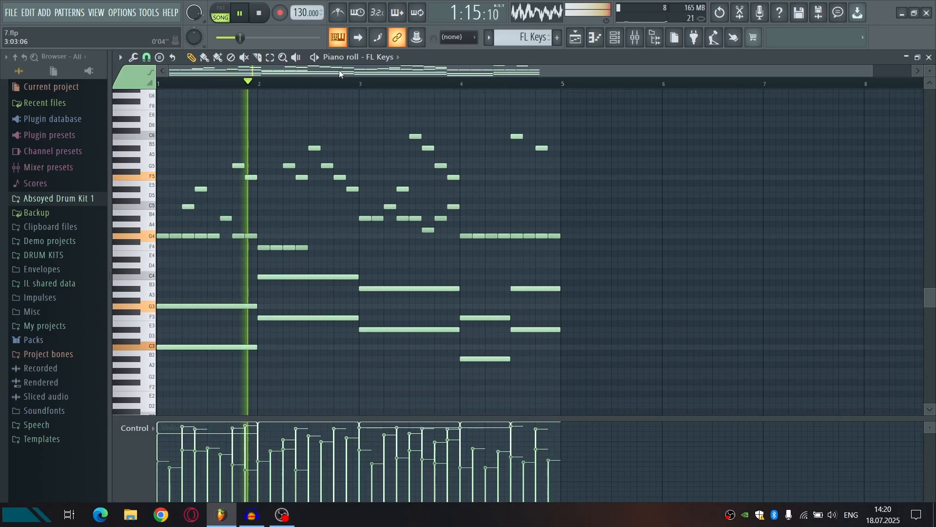
scroll(338, 75, "up", 2)
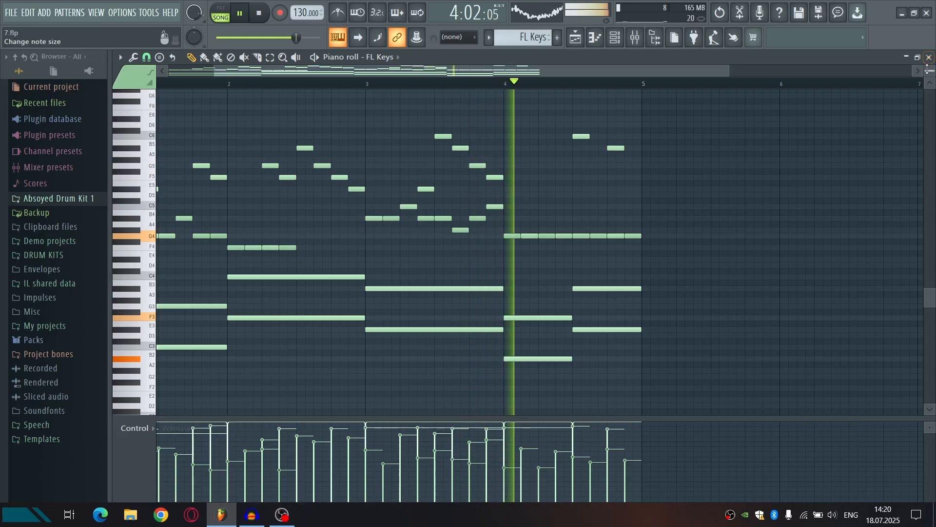
left_click_drag(930, 71, 930, 64)
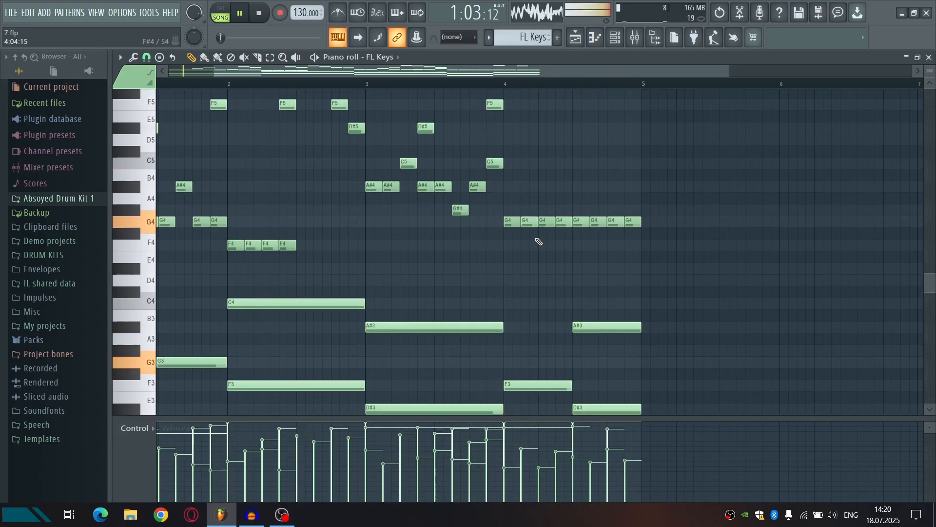
scroll(517, 266, "down", 3)
scroll(510, 276, "up", 6)
left_click(930, 58)
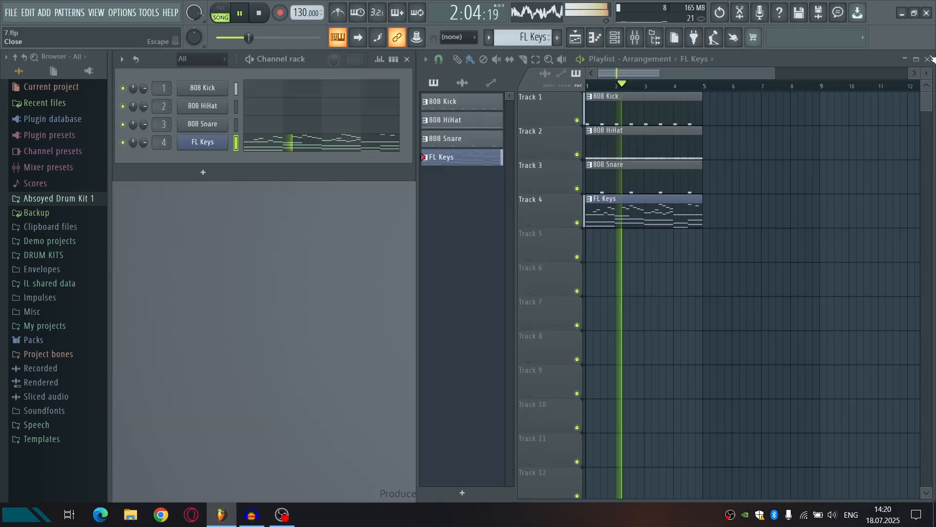
key("space")
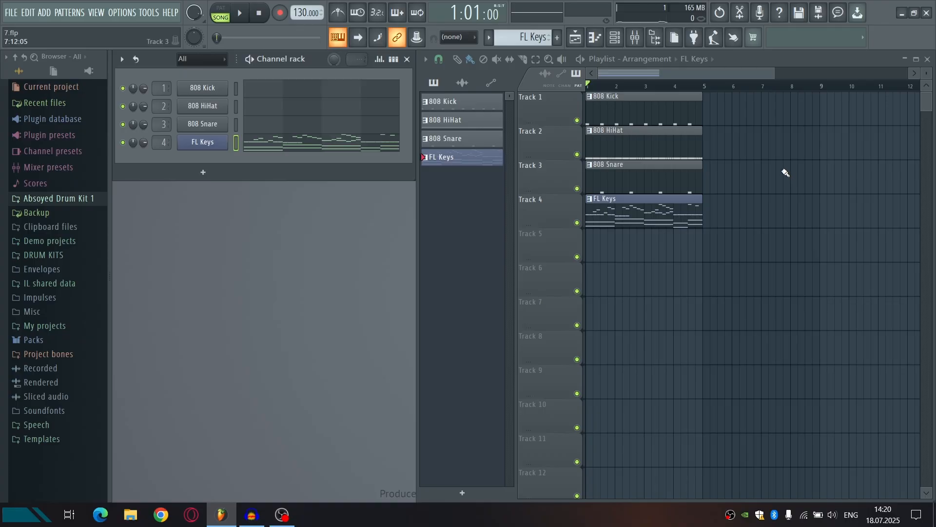
Disable the Maximus effect on mixer inserts 3 and 4, and close the mixer.
key("F9")
left_click(888, 221)
right_click(888, 221)
left_click(777, 191)
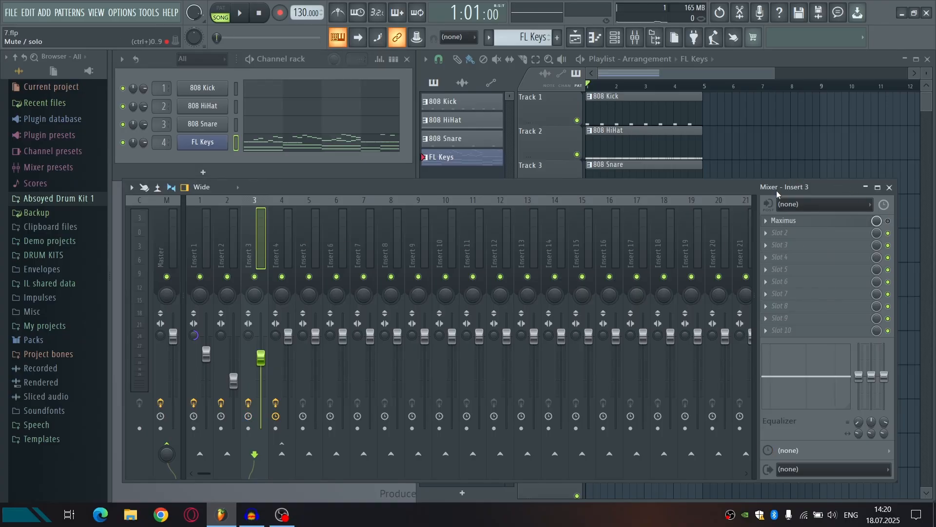
left_click(280, 262)
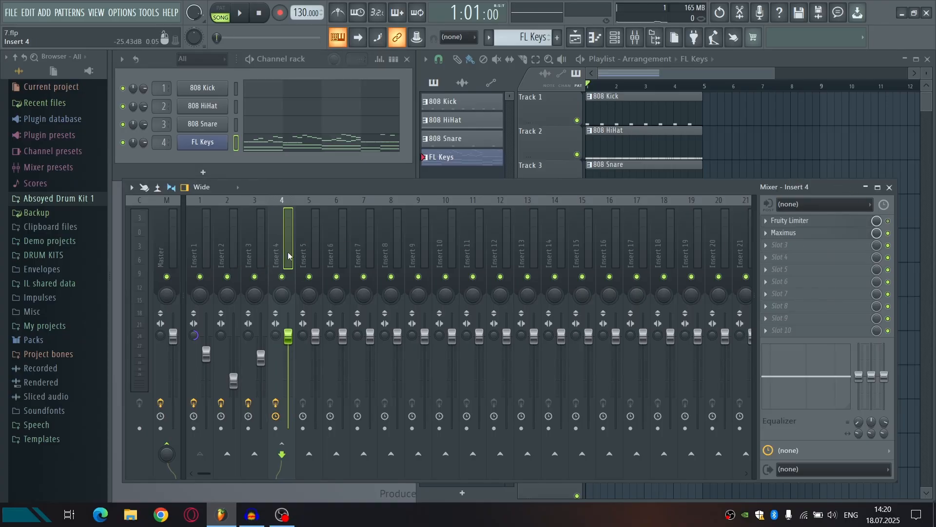
left_click(888, 233)
left_click(891, 188)
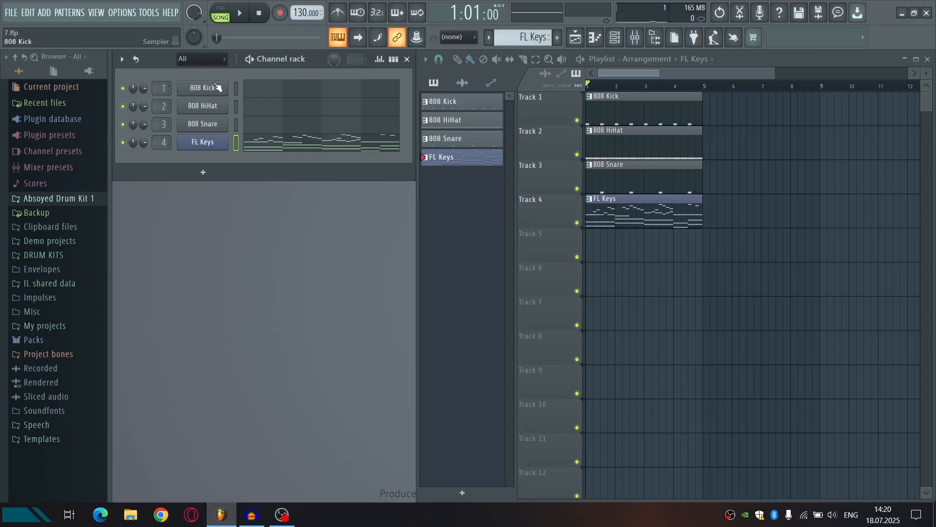
Look up the Basic 808 with limiter template among the minimal project templates without loading it.
left_click(11, 13)
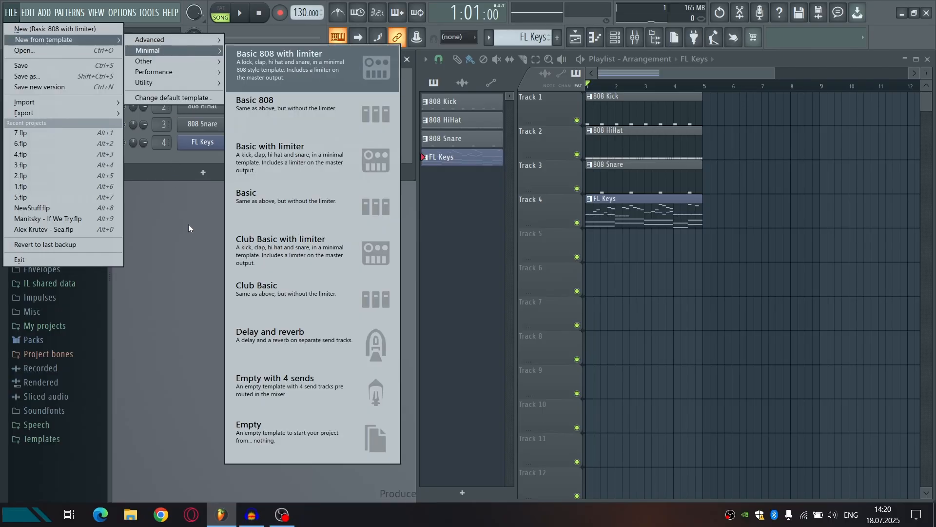
left_click(217, 225)
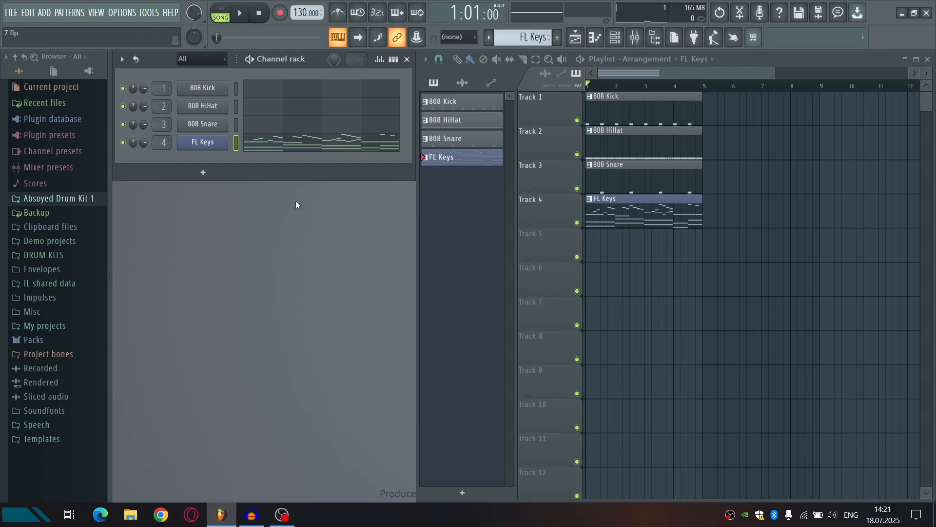
Open the 808 Kick pattern in the piano roll and play it back in pattern mode.
left_click(446, 101)
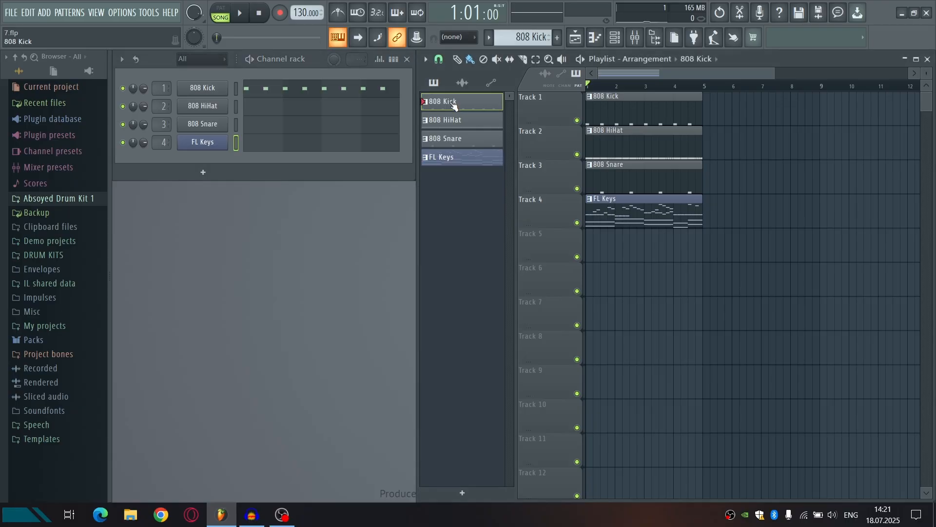
key("F7")
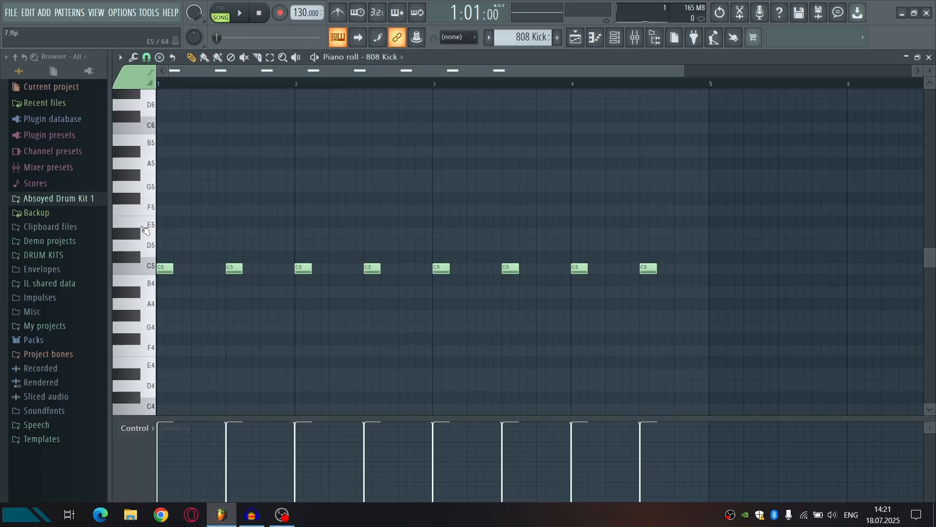
left_click(144, 271)
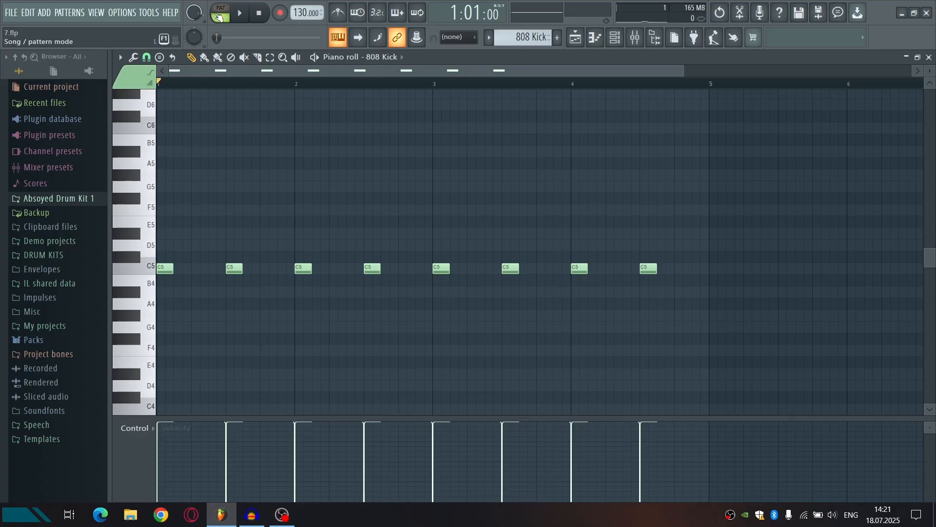
key("space")
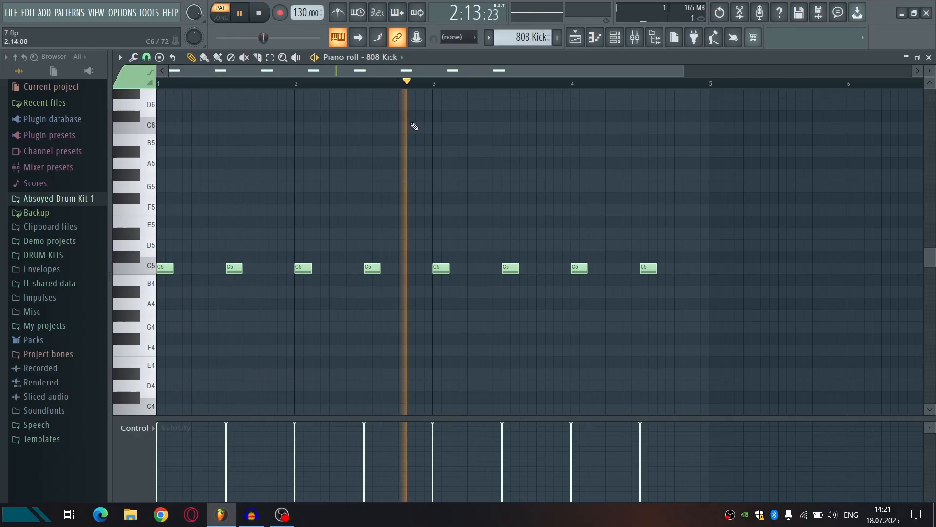
key("space")
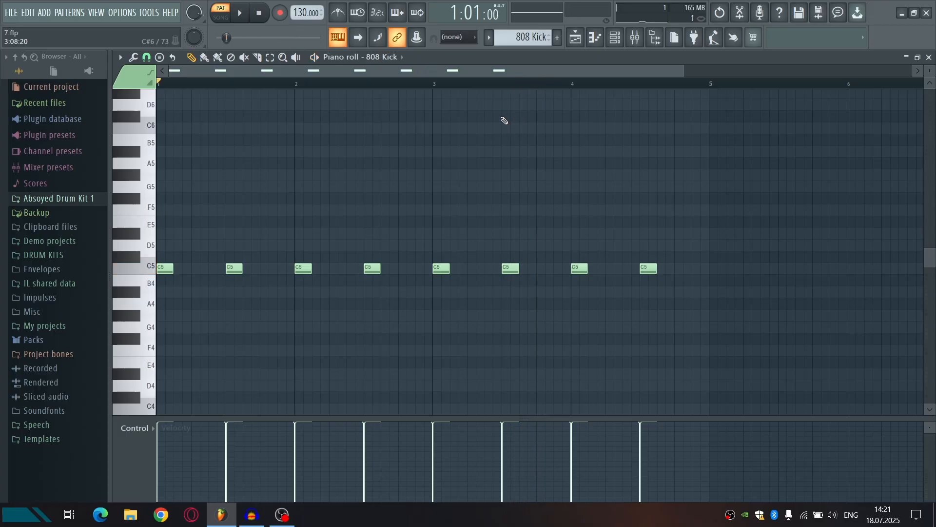
Try lowering the velocities of all the 808 Kick notes, and undo the change.
left_click_drag(750, 333, 157, 203)
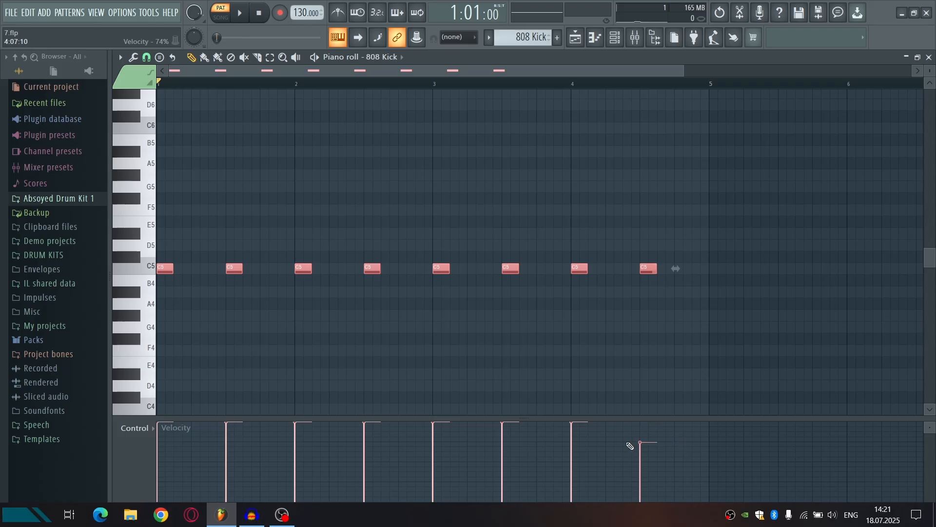
left_click_drag(630, 445, 518, 440)
left_click_drag(388, 441, 155, 447)
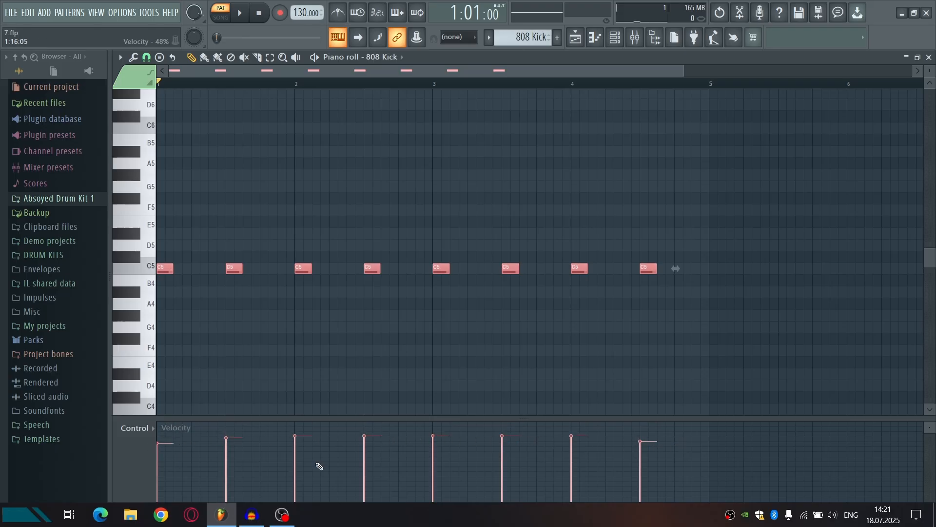
key("ctrl+z")
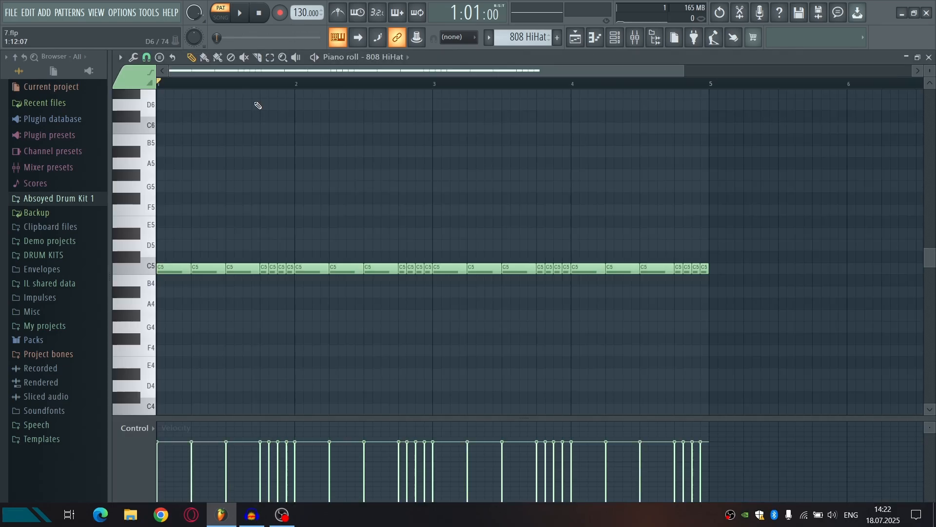
Play back the 808 HiHat pattern and close its piano roll.
key("space")
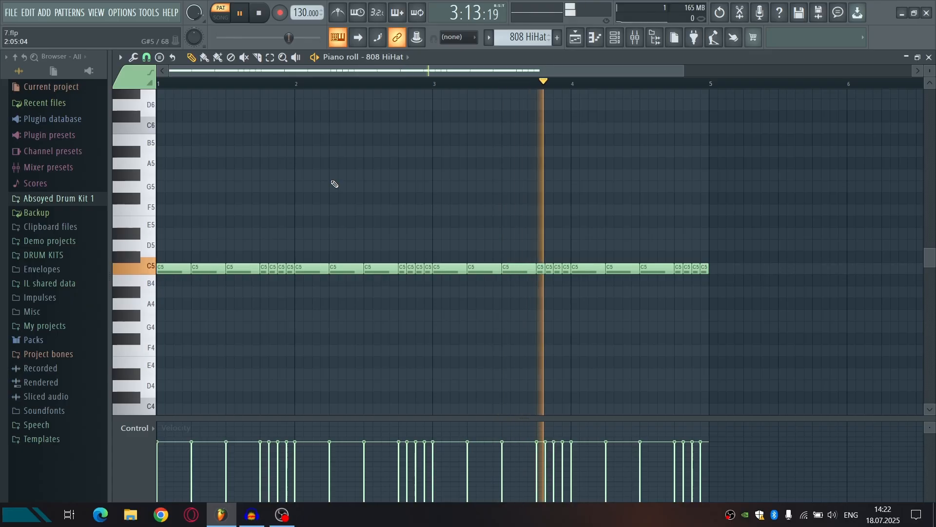
key("space")
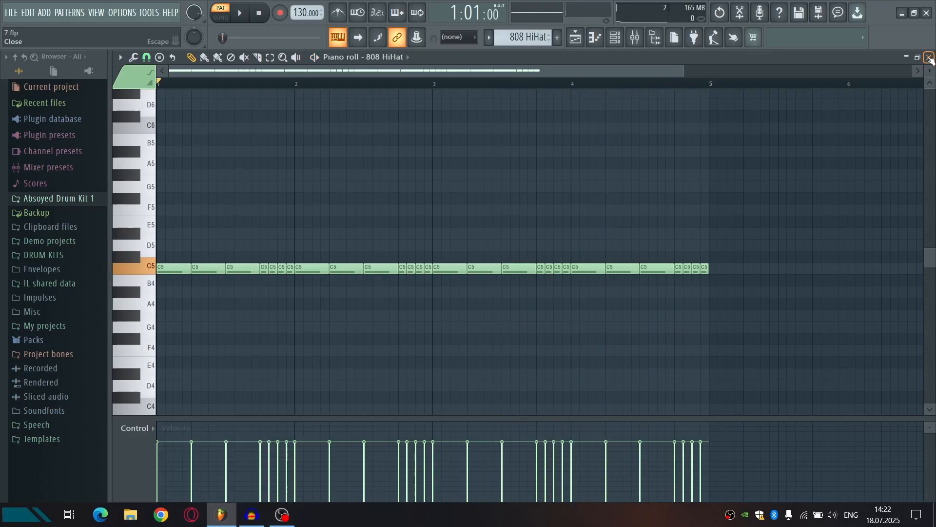
left_click(929, 57)
Undo the last knob tweak and close the mixer.
left_click(720, 13)
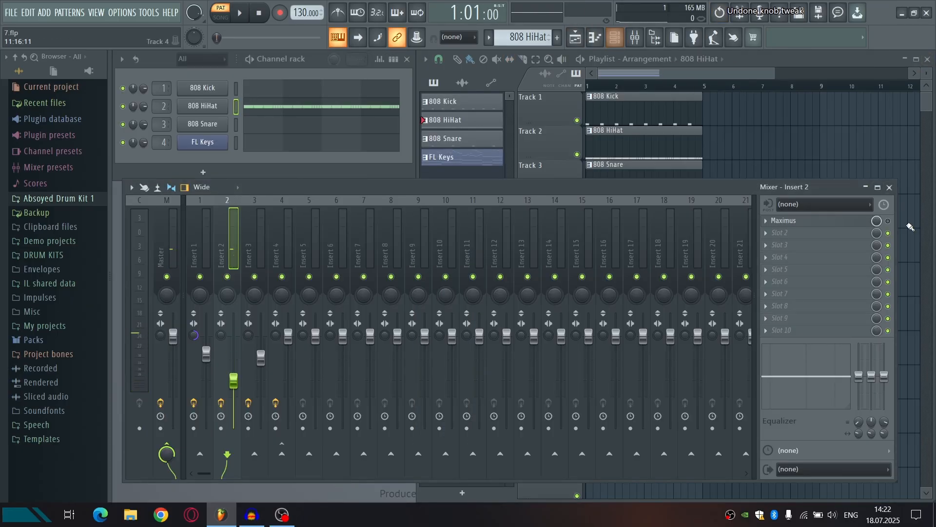
left_click(890, 188)
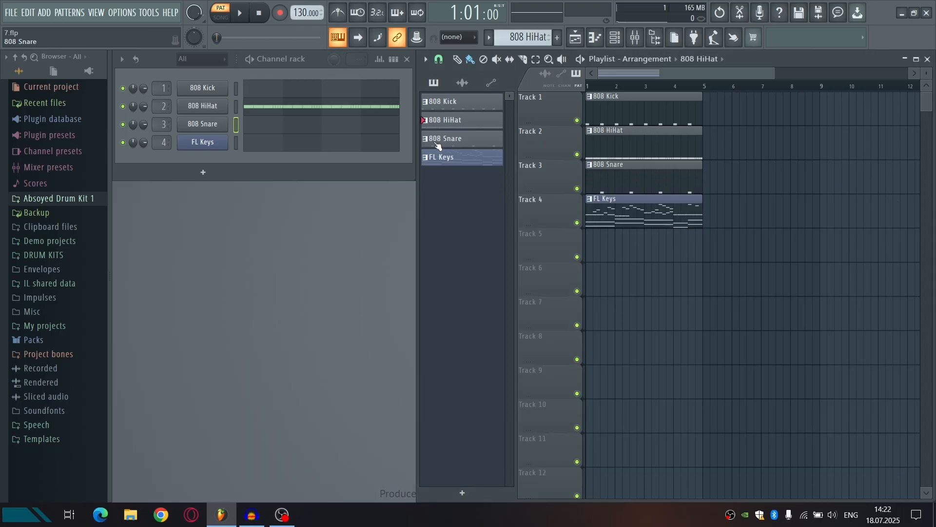
Open the 808 Snare pattern in the piano roll and play it back.
left_click(446, 139)
left_click(316, 128)
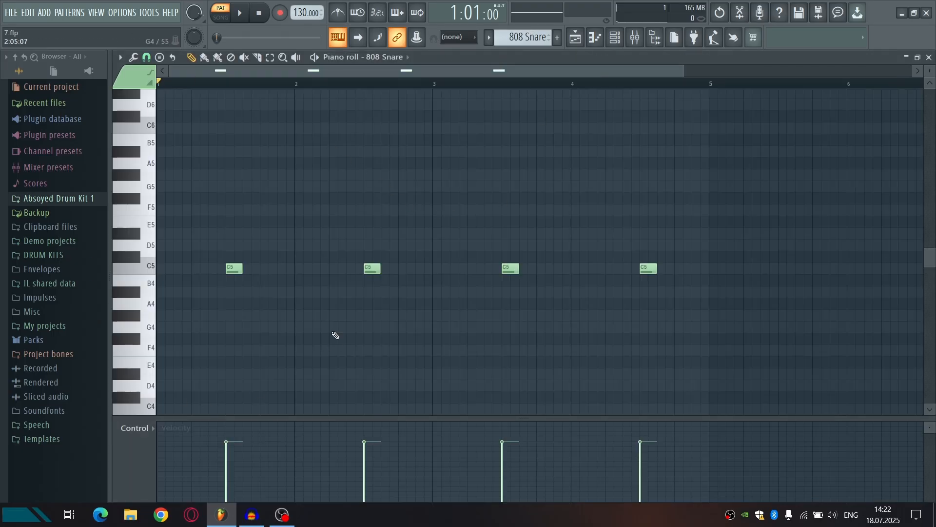
key("space")
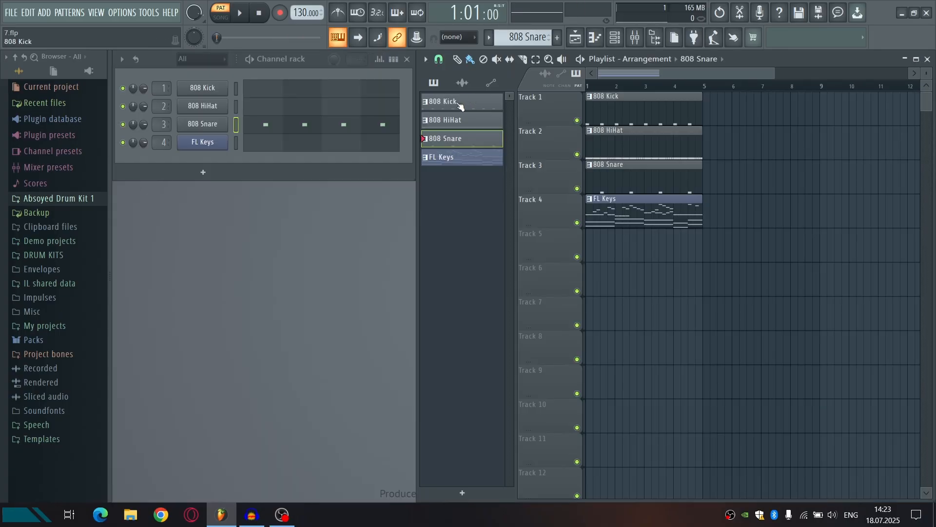
Review the 808 Kick, 808 HiHat, 808 Snare and FL Keys patterns one by one in the channel rack.
left_click(459, 103)
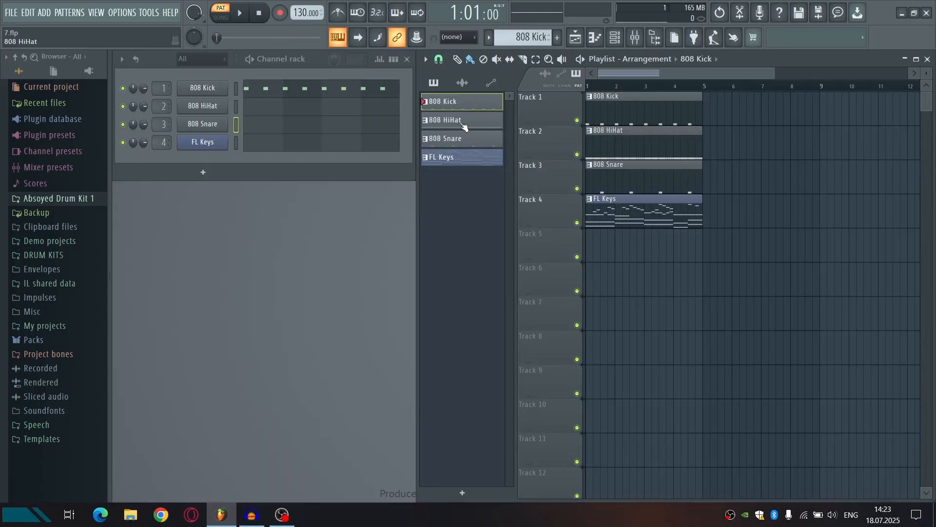
left_click(463, 125)
left_click(468, 143)
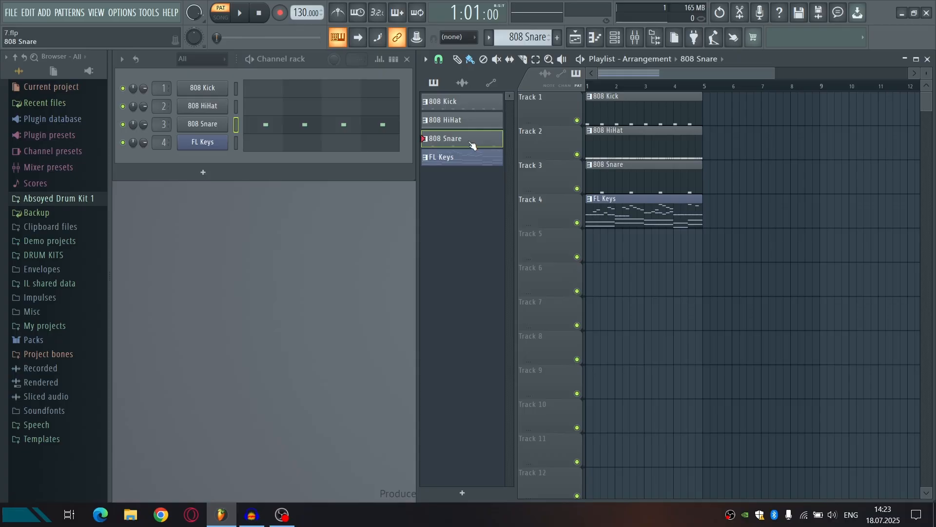
left_click(470, 108)
left_click(468, 123)
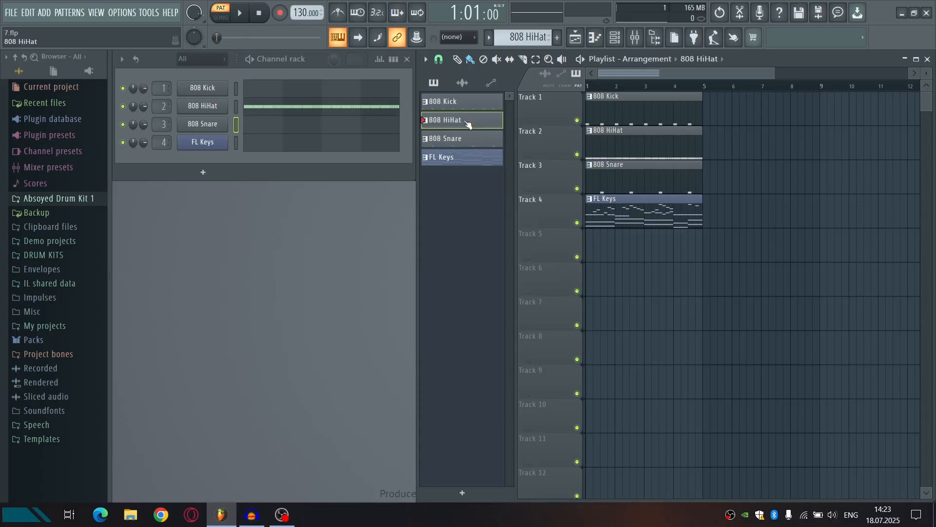
left_click(468, 141)
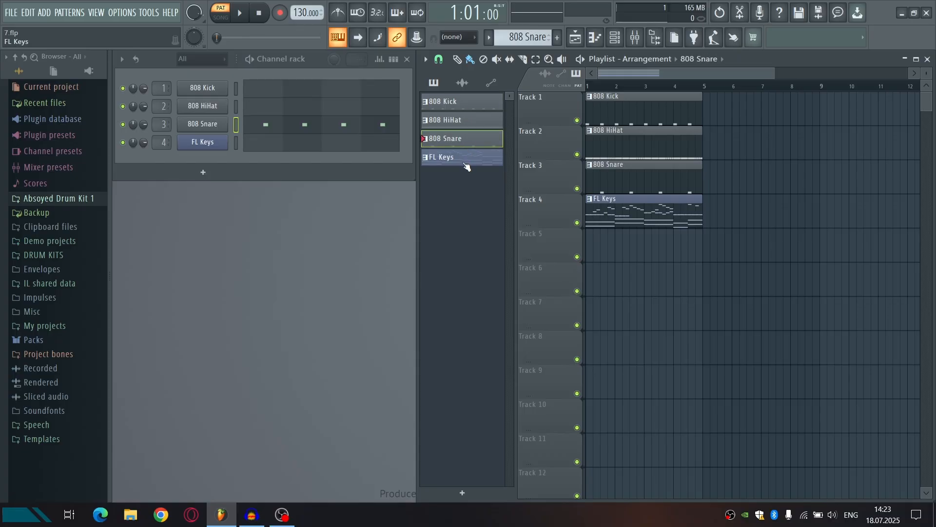
left_click(465, 161)
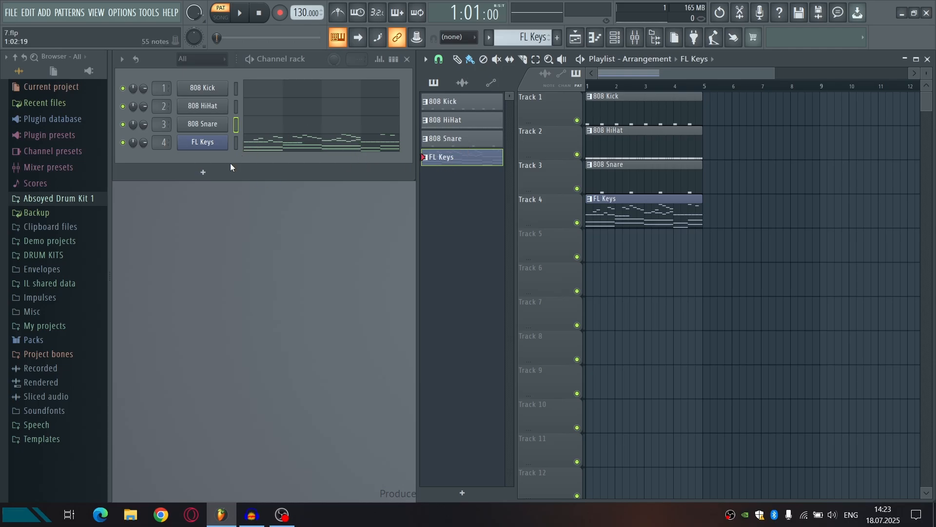
Add a second FL Keys instrument channel to the channel rack and close its plugin window.
left_click(204, 172)
left_click(203, 172)
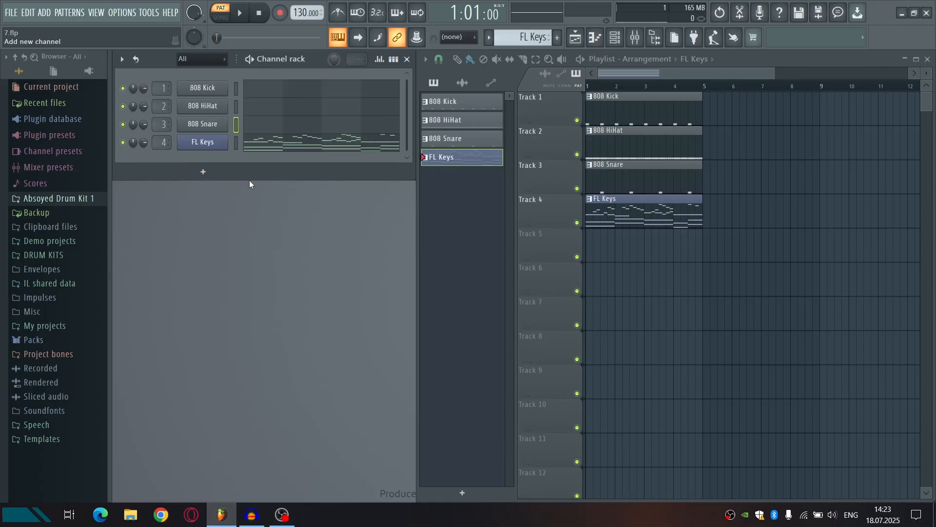
left_click(215, 177)
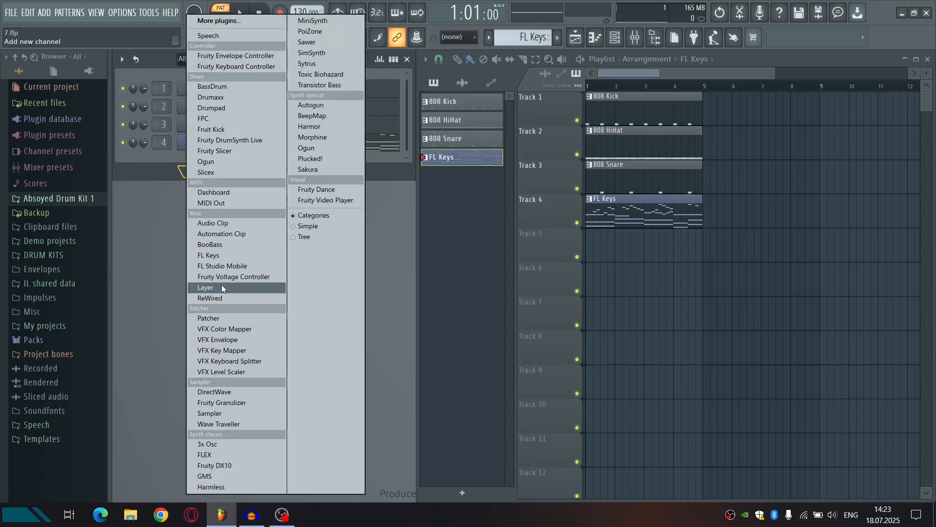
left_click(215, 256)
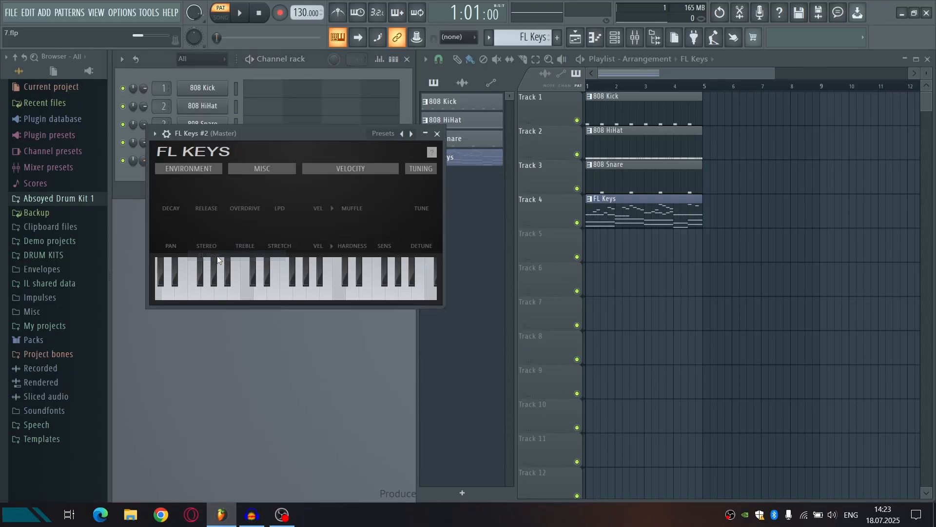
left_click(437, 132)
Open the FL Keys pattern in the piano roll and audition its low C3, F3, D#3 and A#2 notes.
left_click(277, 162)
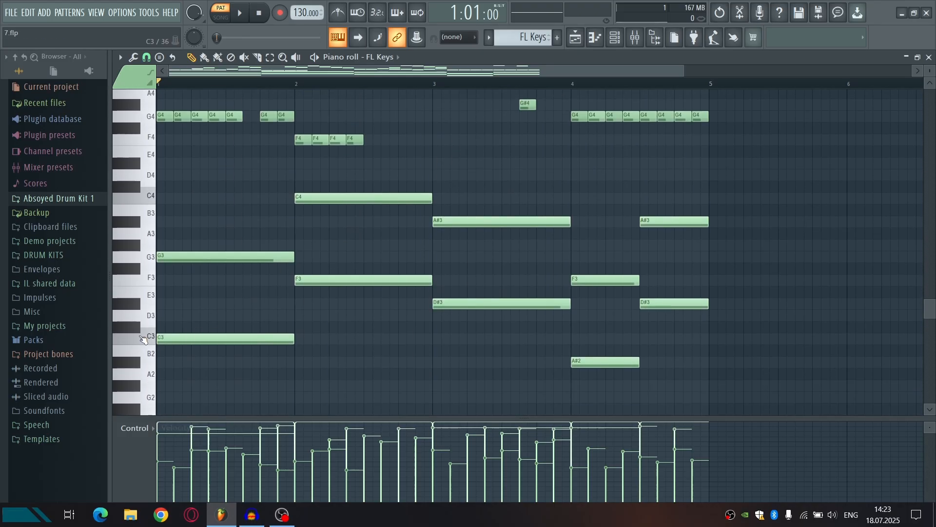
left_click(144, 342)
left_click(150, 338)
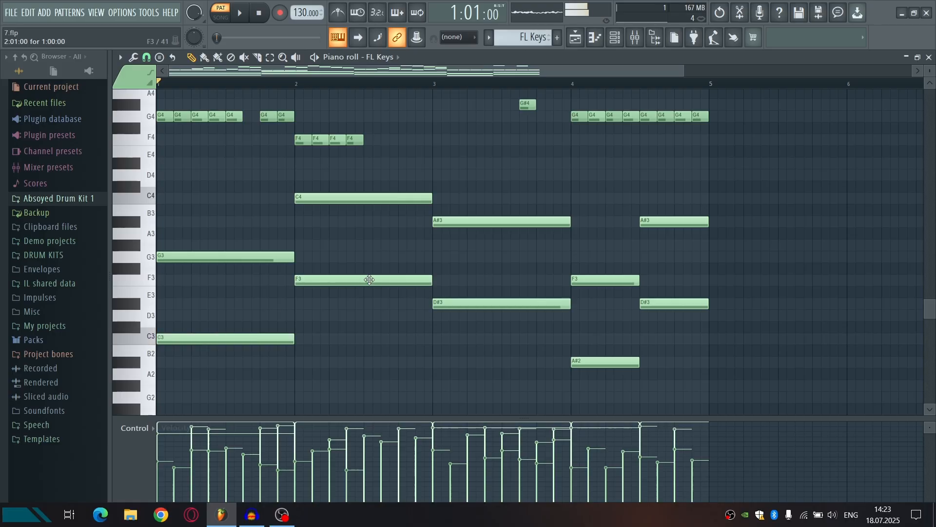
left_click(365, 279)
left_click(470, 302)
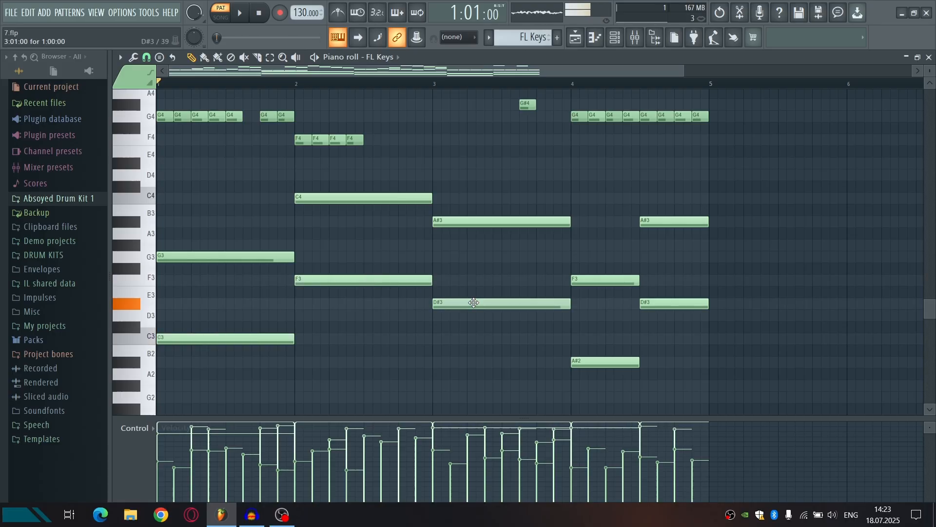
left_click(605, 362)
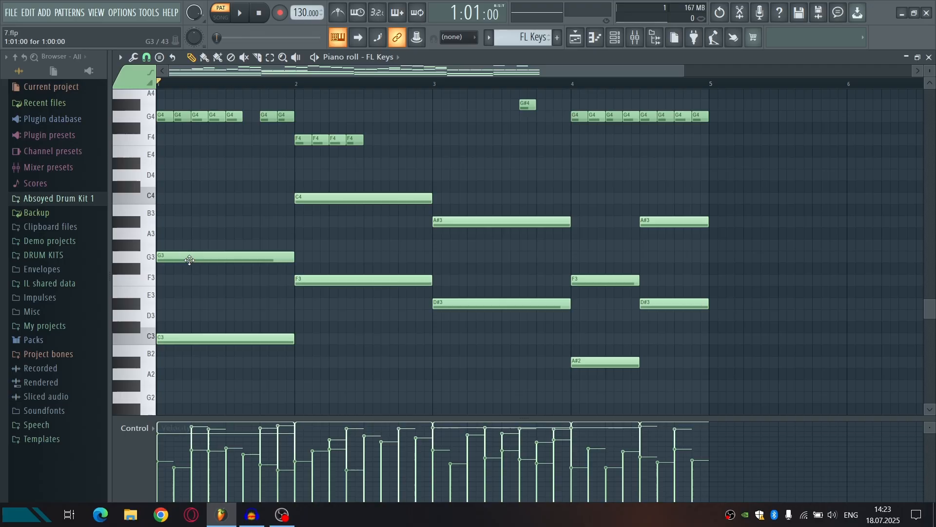
Play back the FL Keys pattern from the start while reviewing its sustained chord notes, and stop it before bar 5.
left_click_drag(188, 236, 198, 342)
key("space")
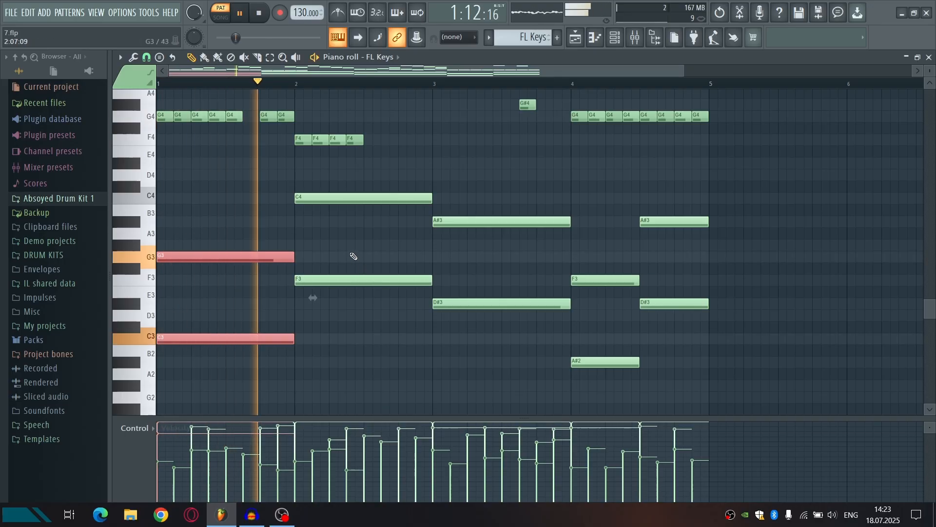
left_click(505, 170, "ctrl")
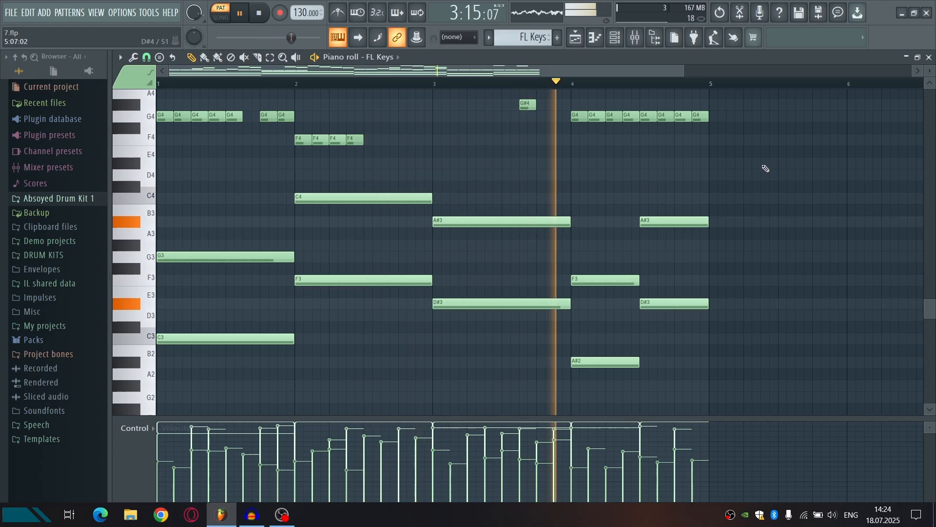
key("space")
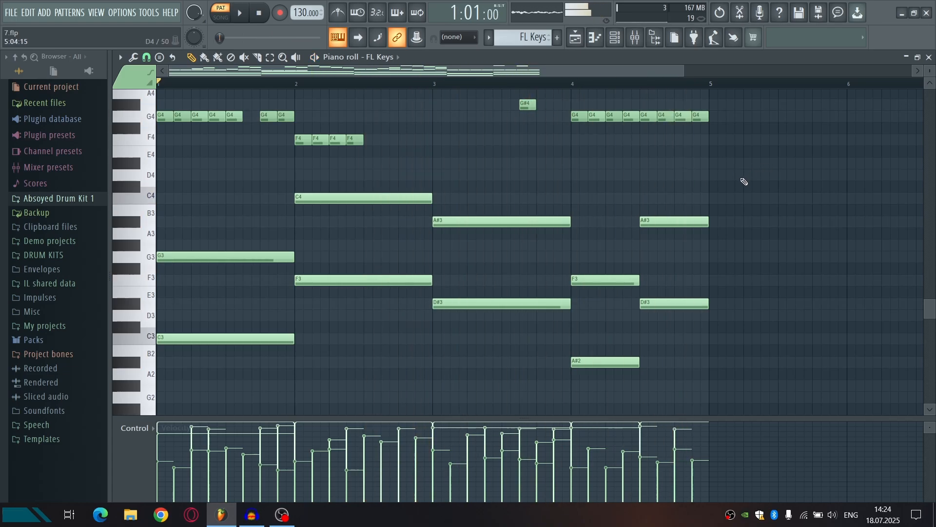
Examine the FL Keys melody notes above the chords while playing the pattern, and compare them with the lower notes.
scroll(755, 200, "up", 4)
scroll(755, 198, "up", 3)
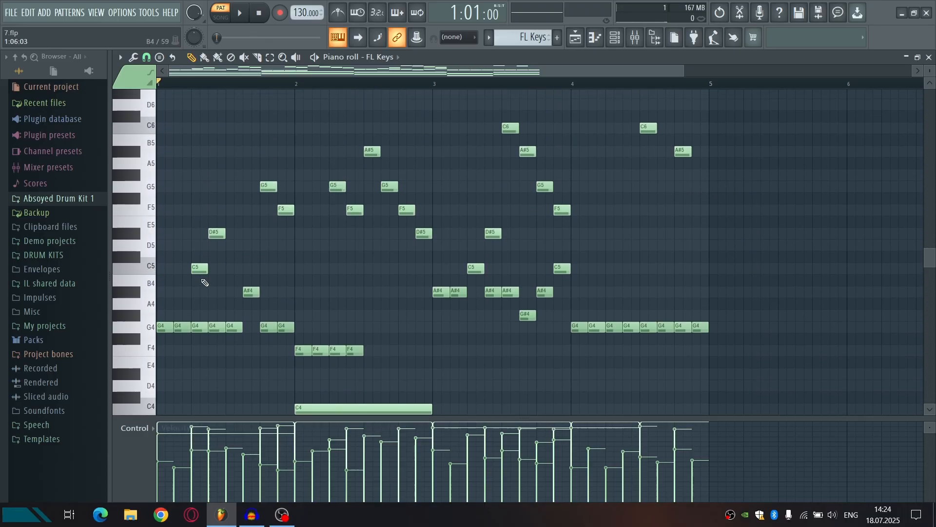
left_click_drag(188, 309, 755, 99)
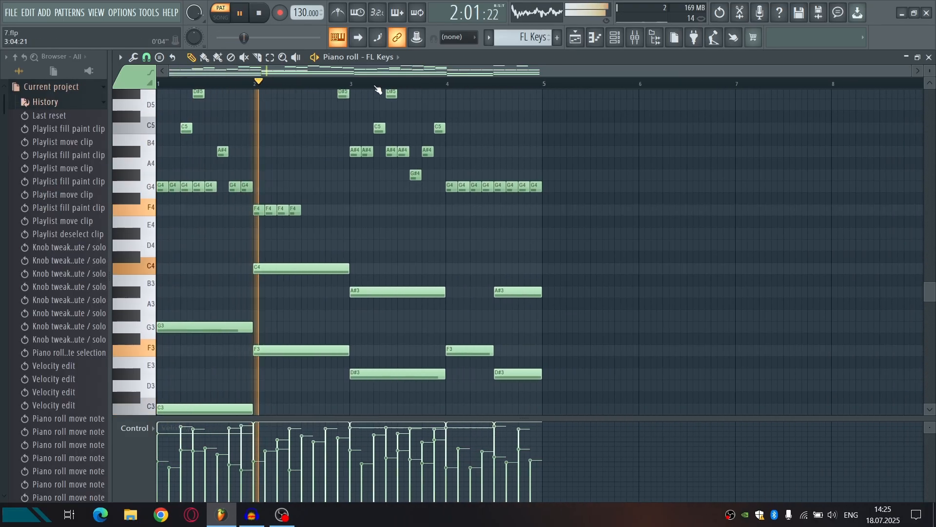
scroll(396, 219, "up", 2)
scroll(407, 222, "down", 1)
scroll(407, 221, "down", 1)
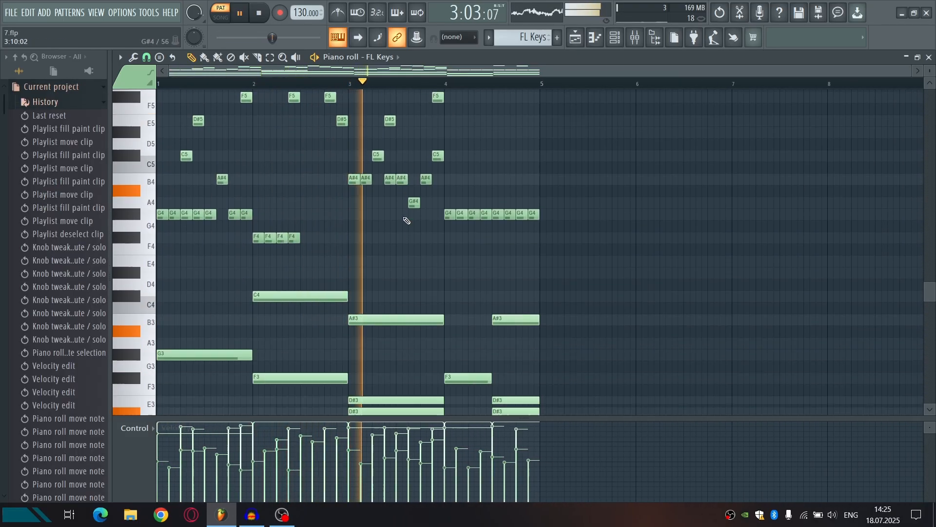
scroll(407, 220, "down", 3)
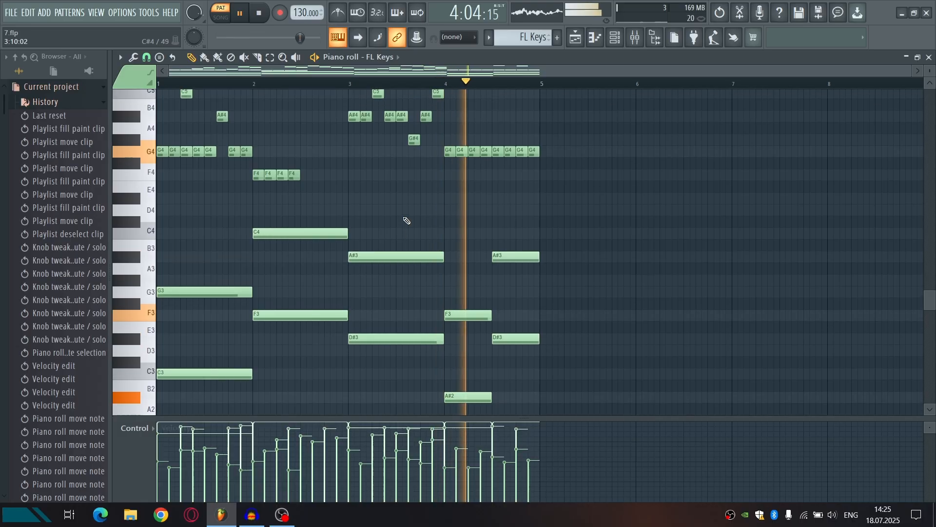
scroll(407, 220, "up", 5)
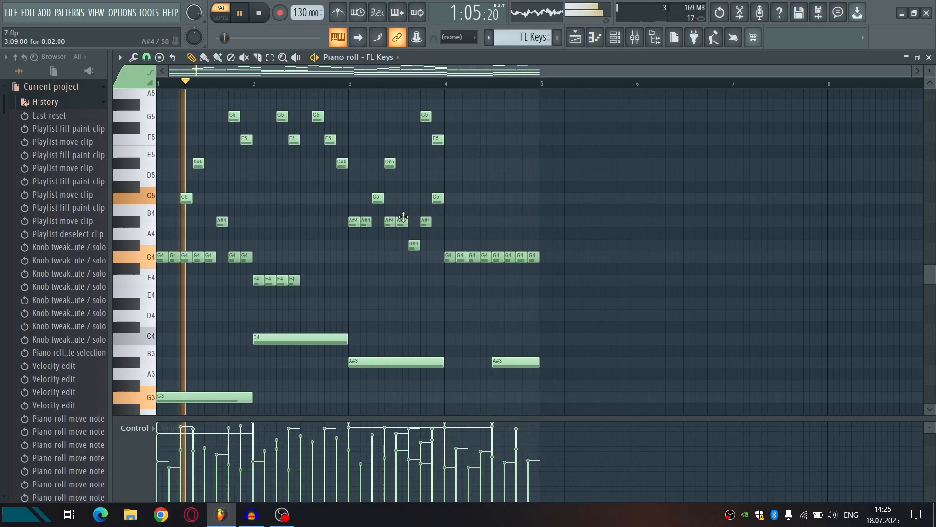
key("space")
scroll(404, 218, "down", 4)
scroll(408, 221, "down", 4)
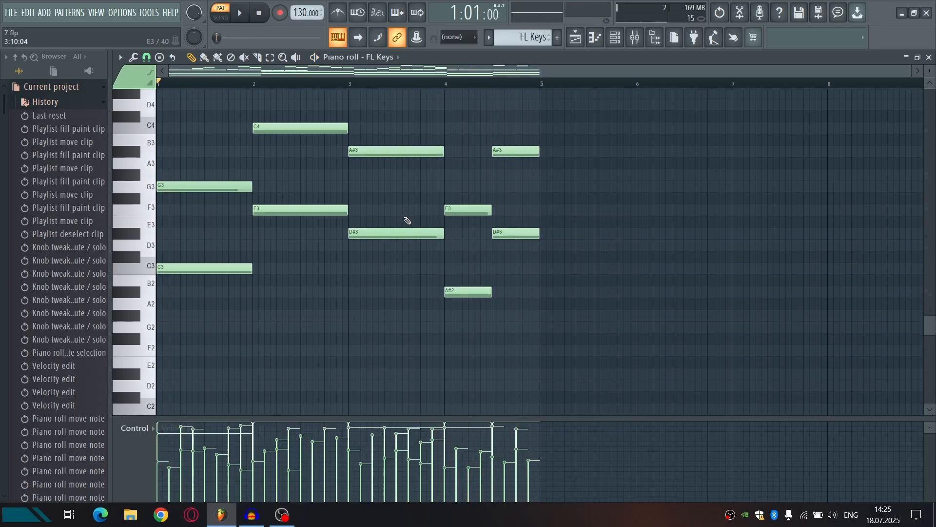
scroll(408, 220, "up", 7)
Close the piano roll and play the full four-track arrangement in song mode, stopping near the end of the clips.
left_click(929, 57)
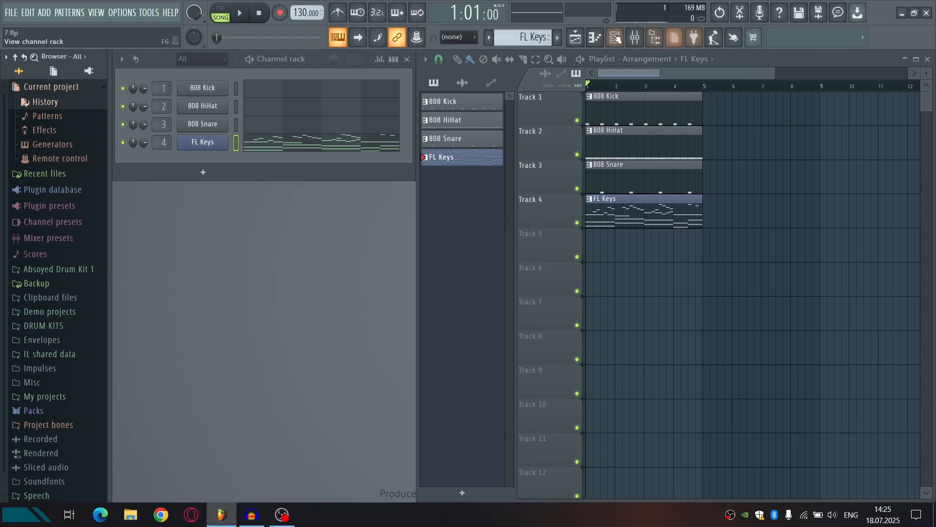
key("space")
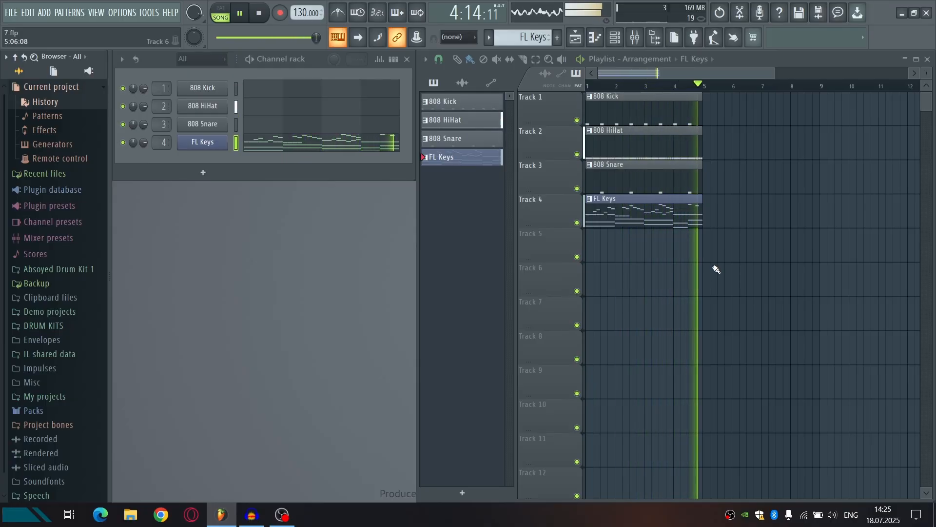
key("space")
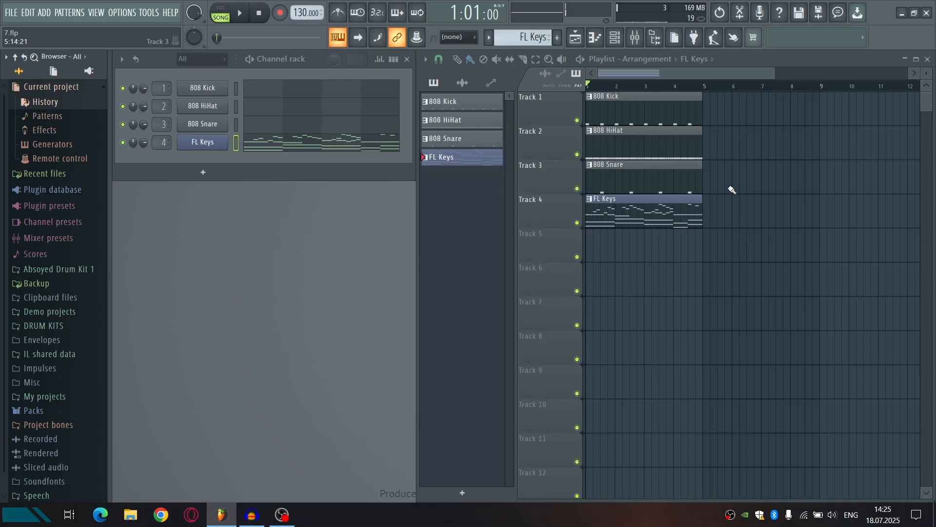
Open the mixer and review Inserts 1 to 4 against their channels in the channel rack.
left_click(635, 38)
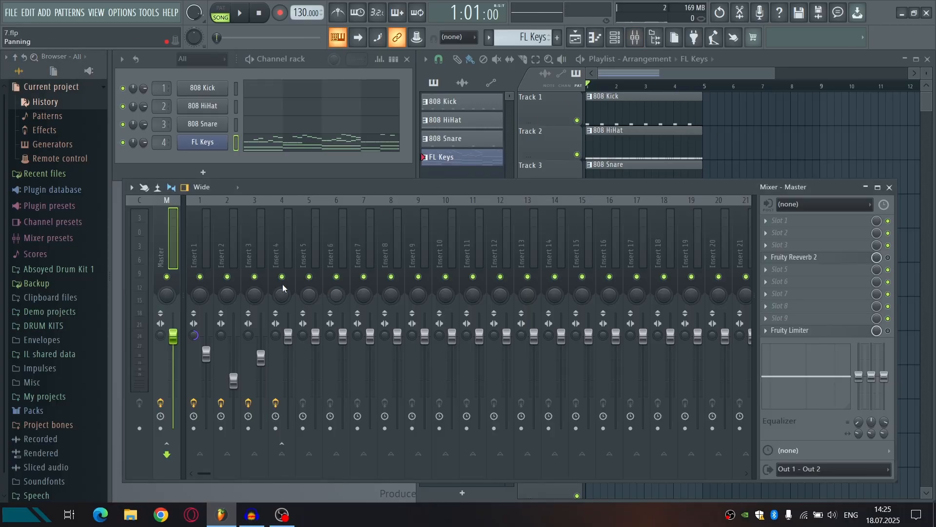
right_click(197, 245)
left_click(198, 246)
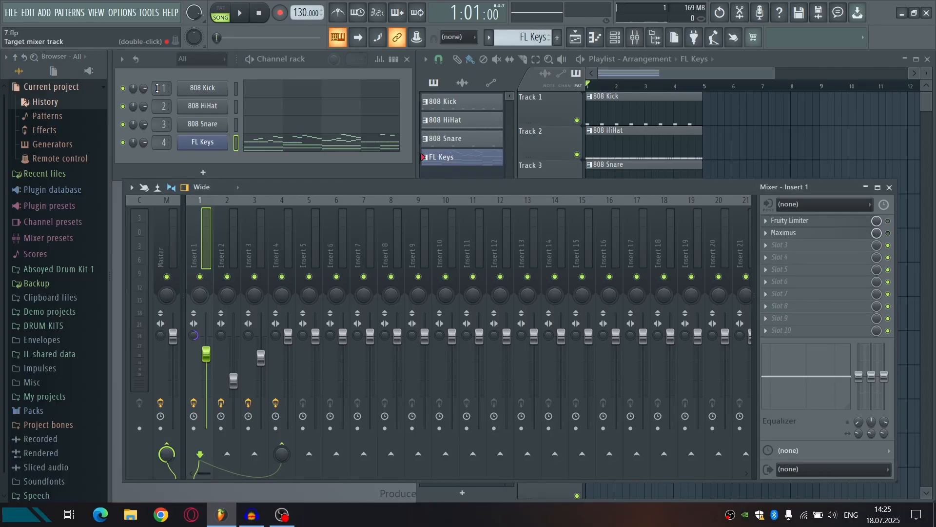
left_click(635, 38)
left_click(635, 38)
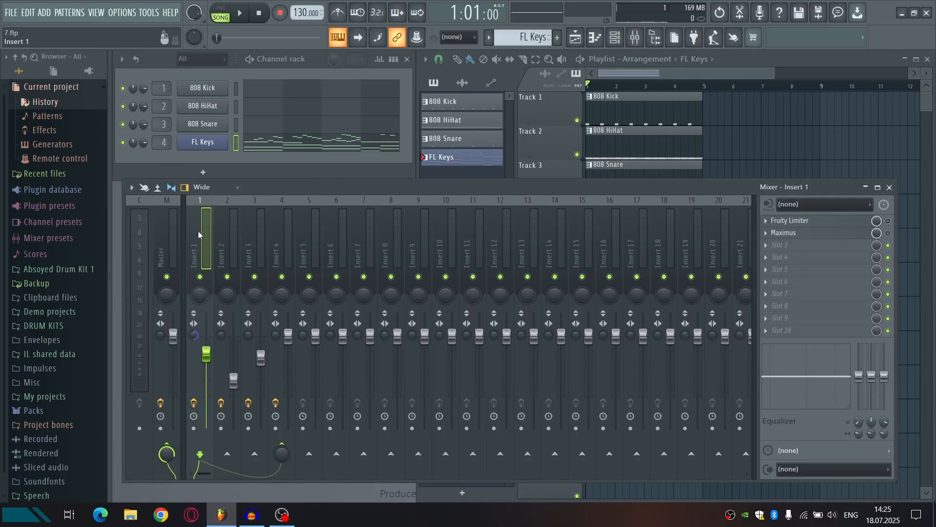
left_click(227, 237)
left_click(255, 235)
left_click(282, 240)
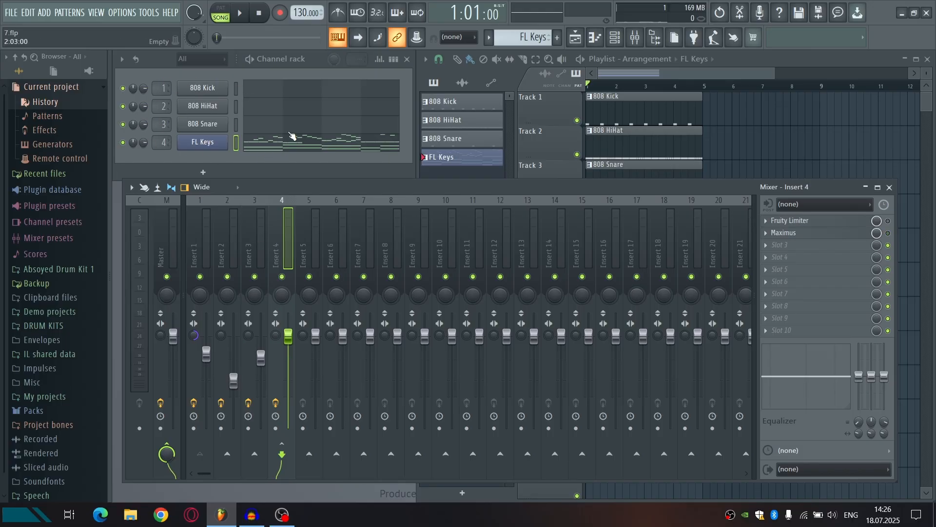
left_click(259, 239)
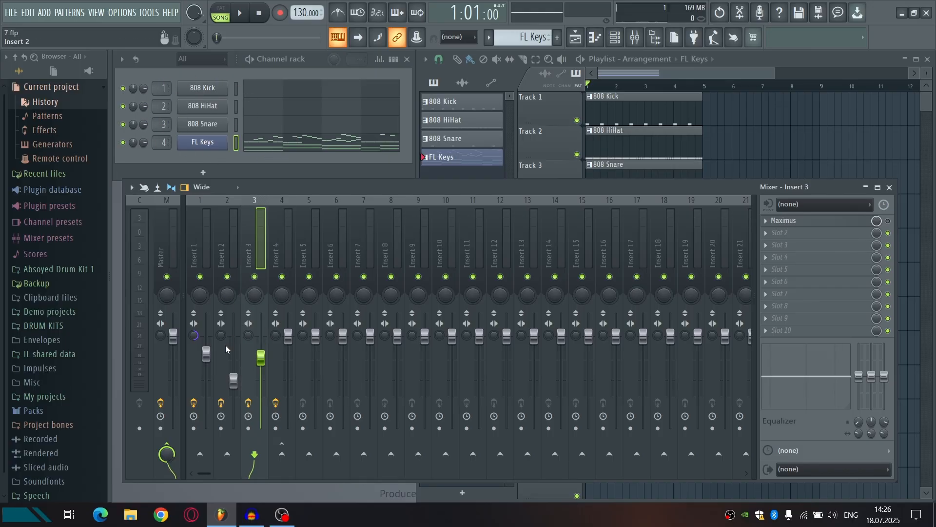
Examine the volume faders of mixer Inserts 1 to 4 one by one.
left_click(206, 284)
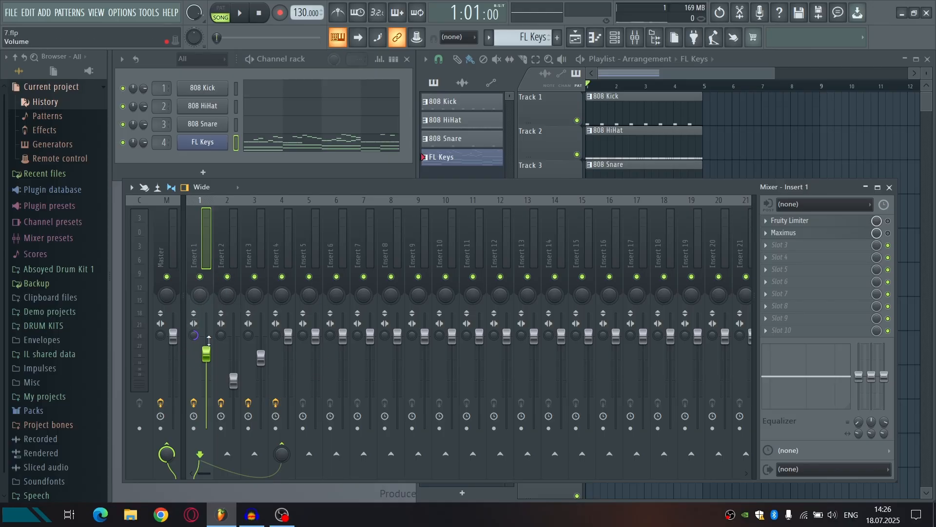
left_click(225, 243)
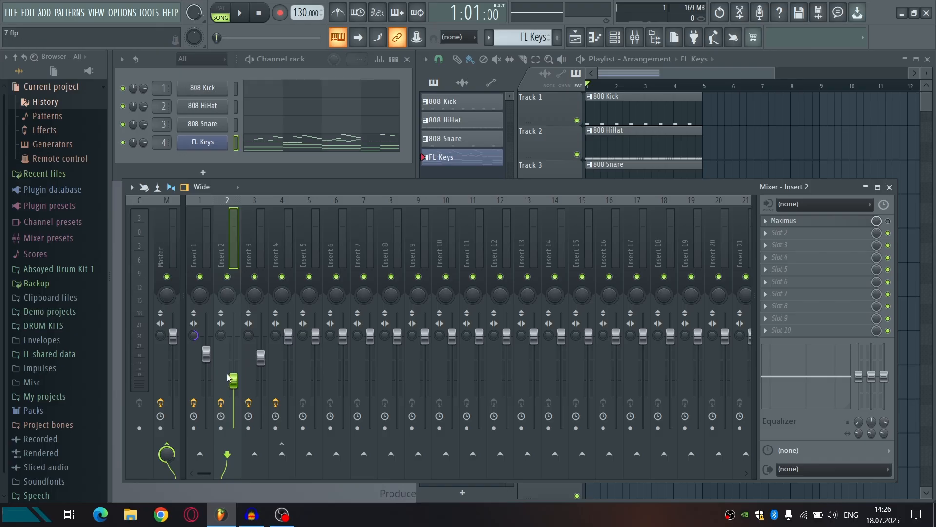
left_click(257, 263)
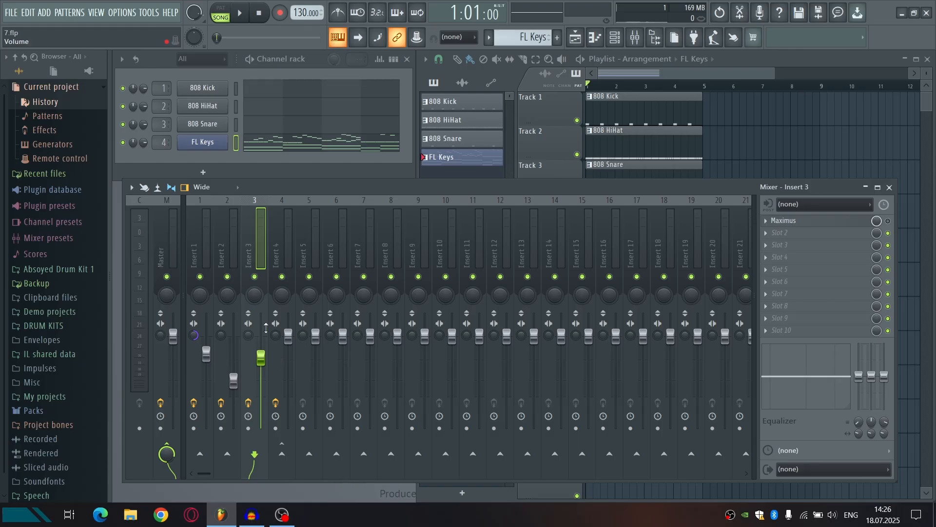
left_click(278, 240)
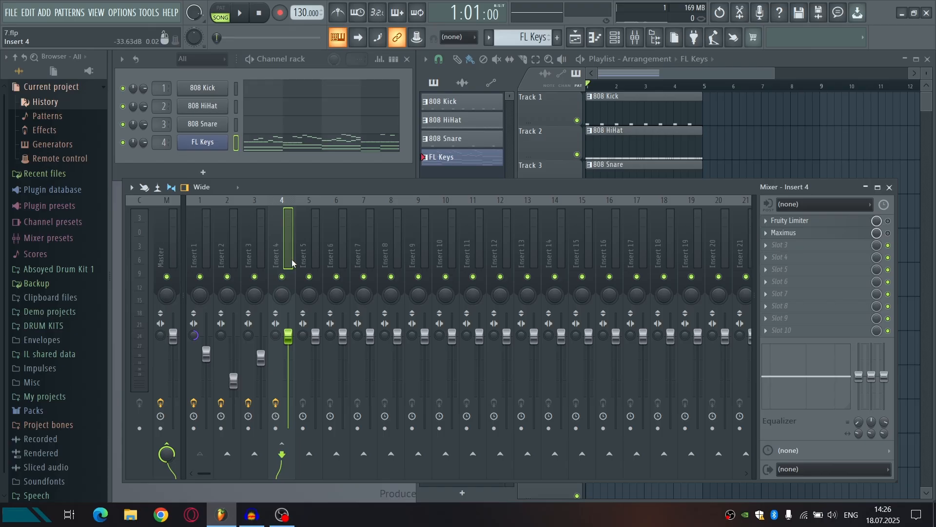
Sidechain mixer Insert 1 to Insert 4.
left_click(202, 239)
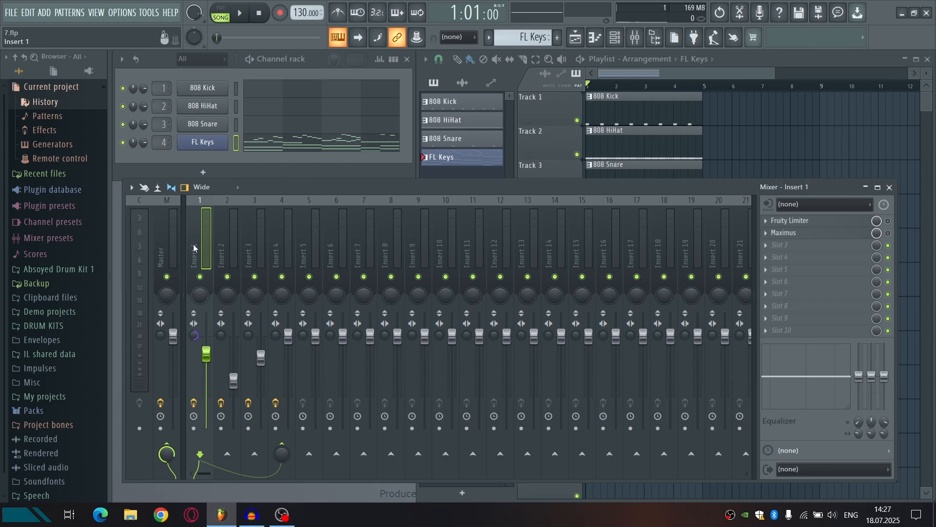
left_click(278, 238)
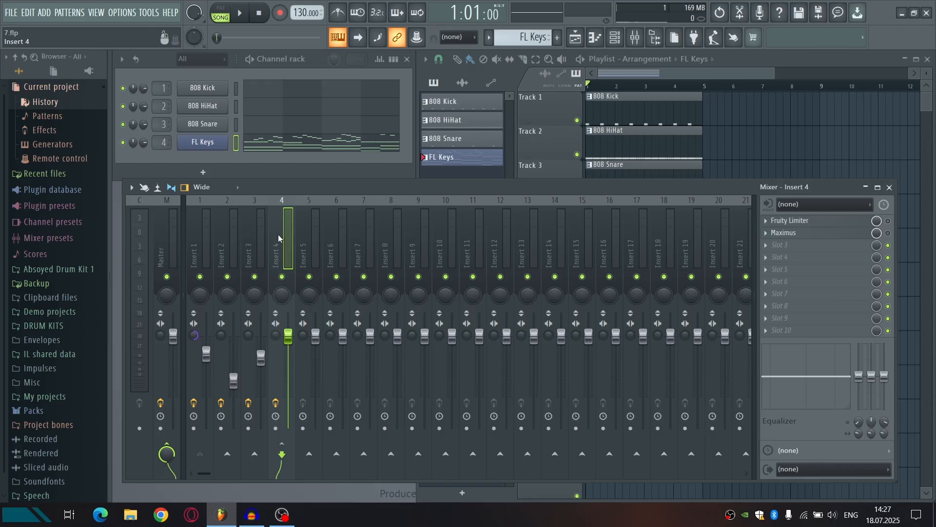
left_click(194, 243)
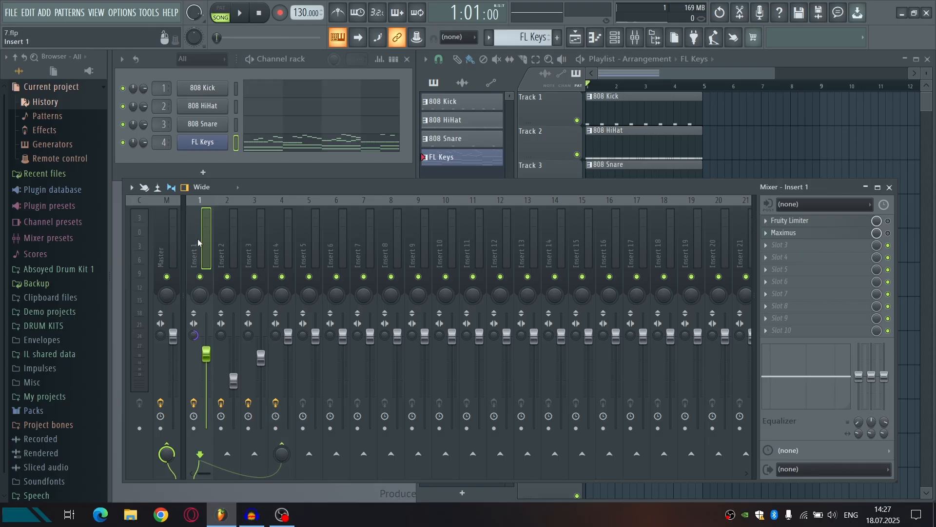
right_click(286, 443)
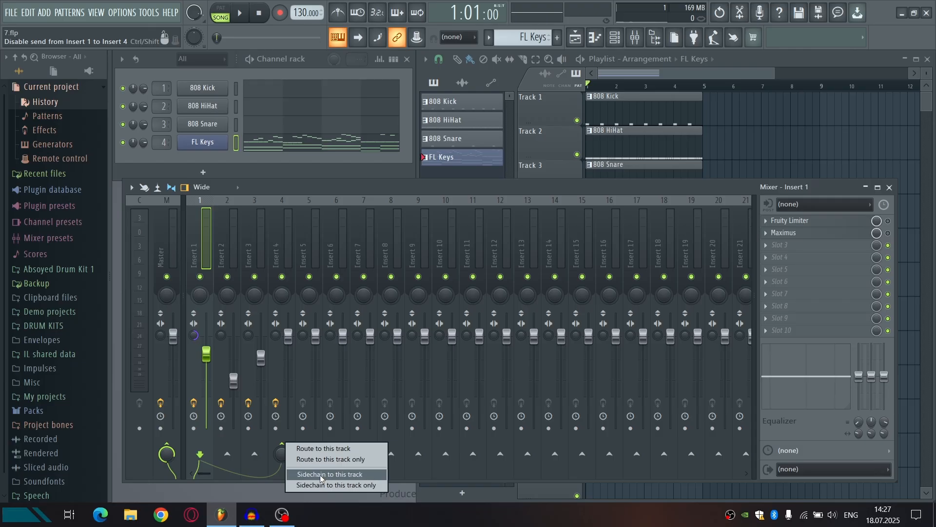
left_click(337, 475)
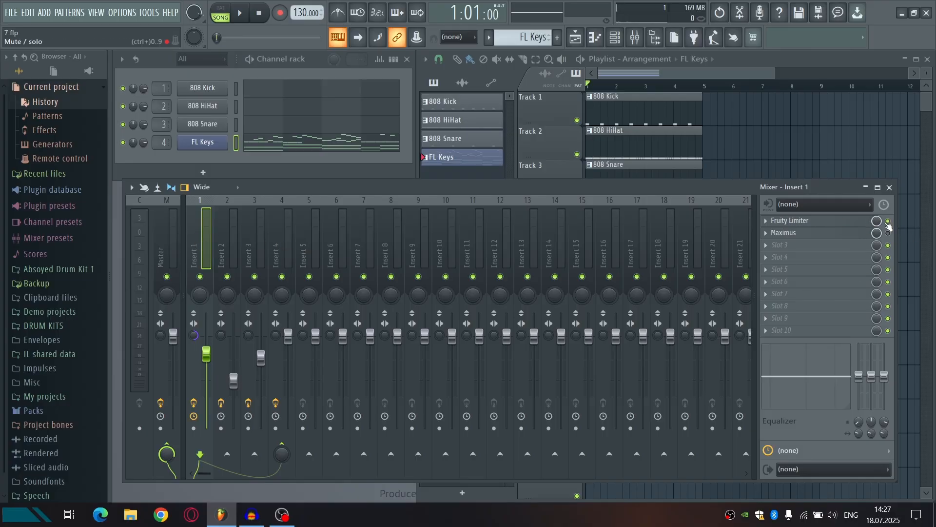
Open the Fruity Limiter on Insert 4, set its compressor sidechain source to Insert 1 and start song playback.
left_click(289, 246)
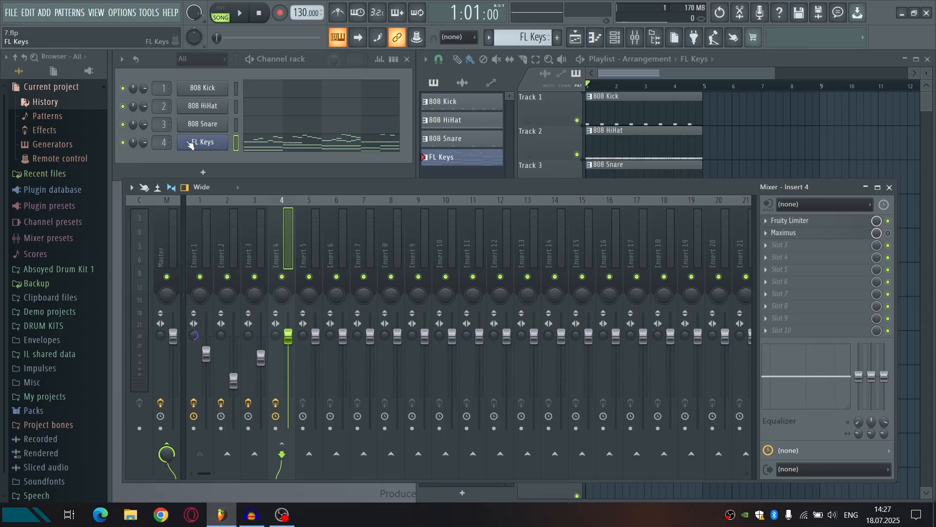
left_click(802, 221)
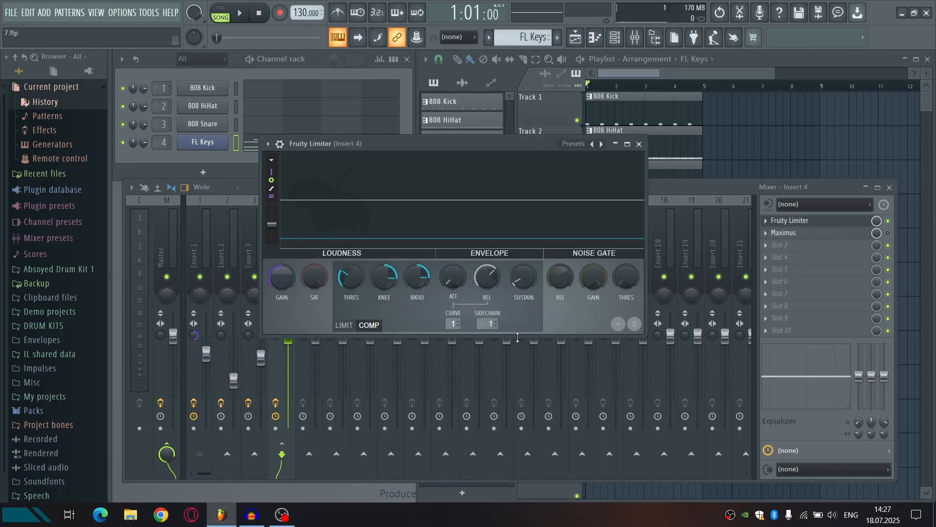
left_click(489, 324)
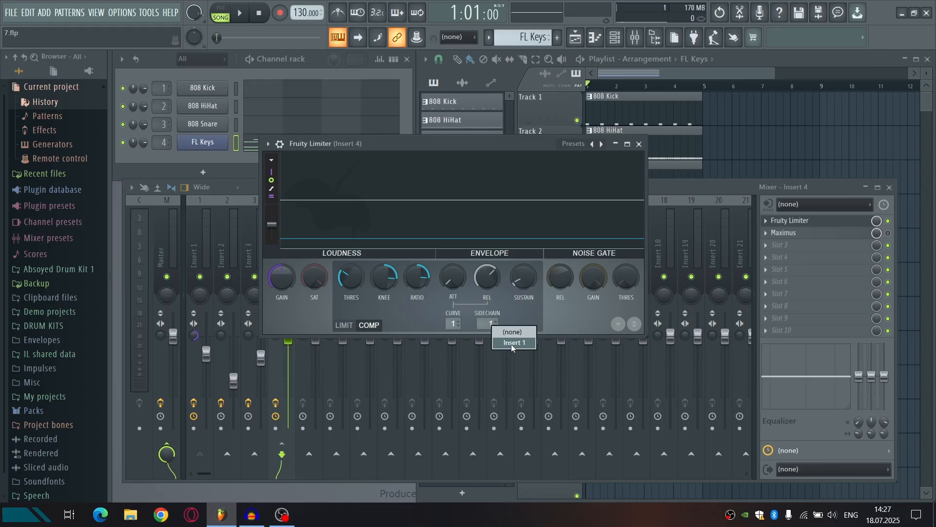
left_click(511, 345)
right_click(493, 325)
left_click(519, 343)
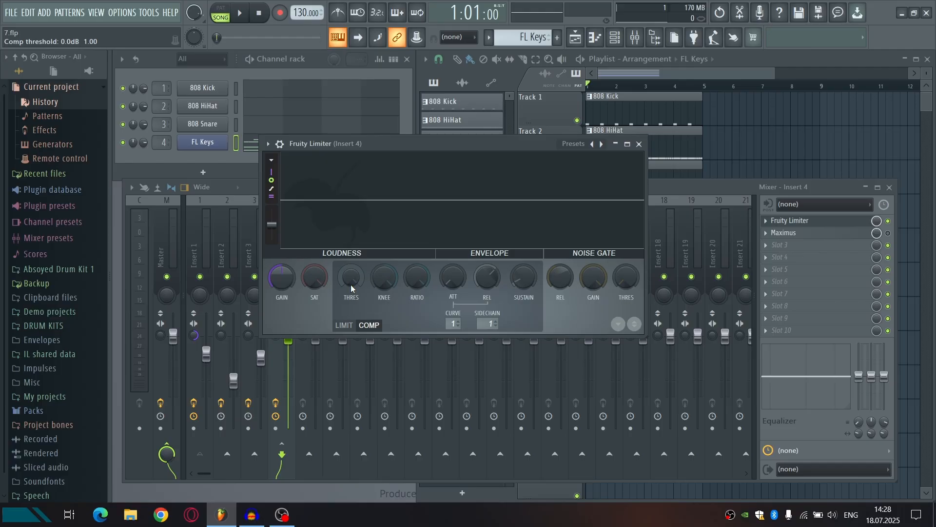
key("space")
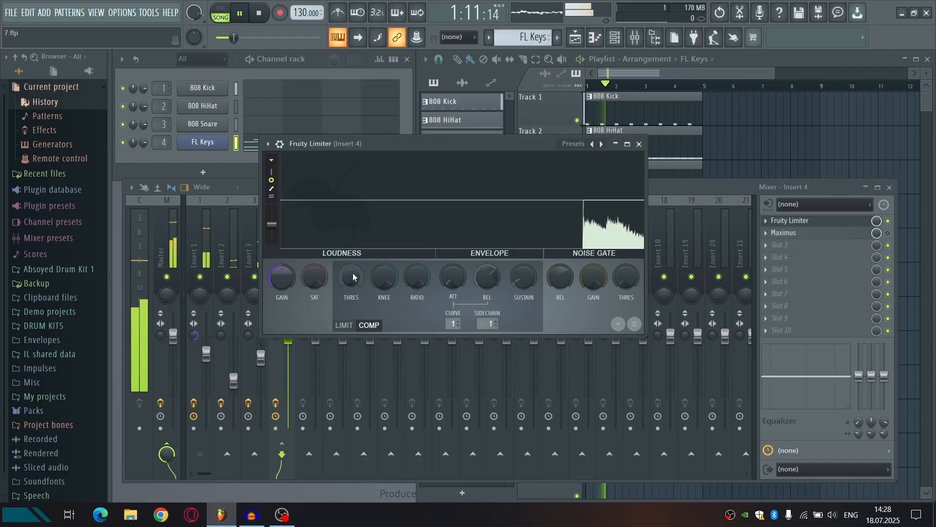
Lower the Insert 4 Fruity Limiter's compressor threshold and raise its knee and ratio during playback, then close it and stop the song.
left_click_drag(353, 277, 353, 307)
left_click_drag(385, 277, 417, 289)
left_click_drag(353, 280, 352, 302)
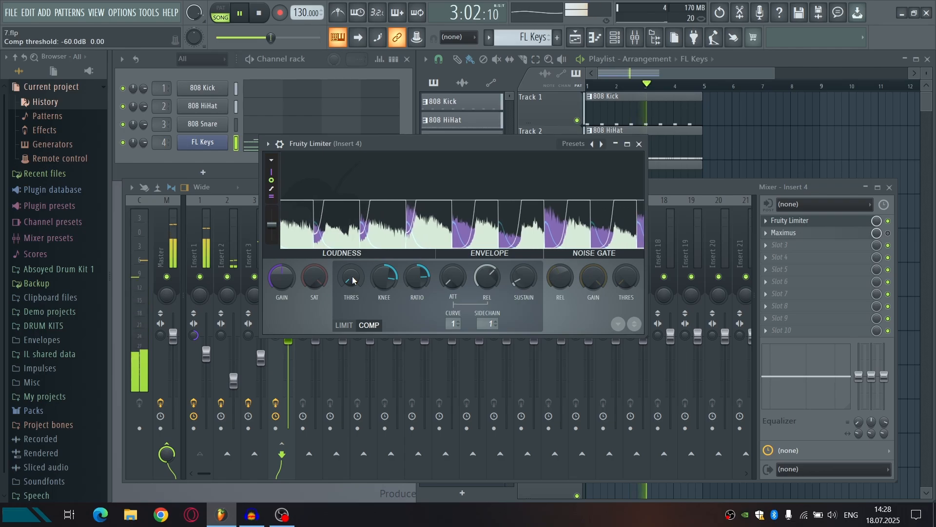
left_click_drag(352, 301, 413, 268)
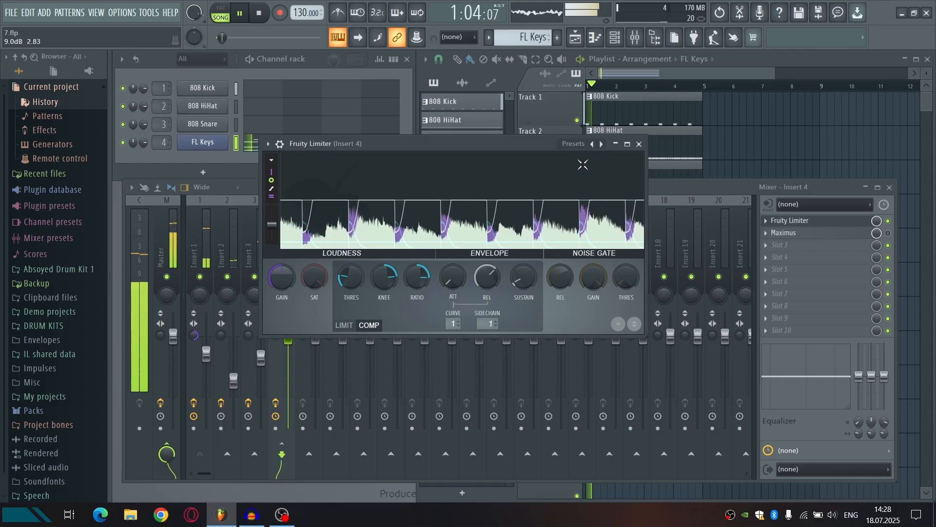
left_click(640, 144)
key("space")
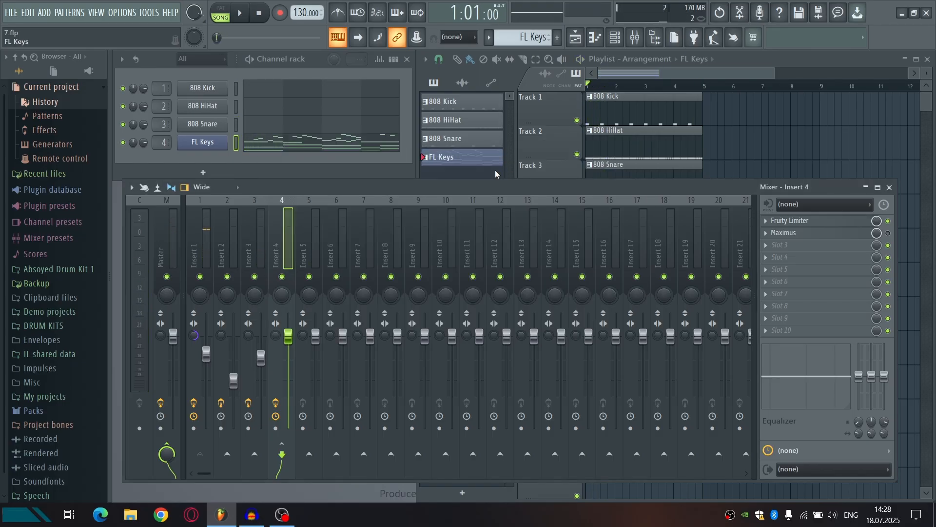
Enable Maximus on mixer Insert 1 with Soundgoodizer preset a, then play the song briefly to hear it.
left_click(196, 256)
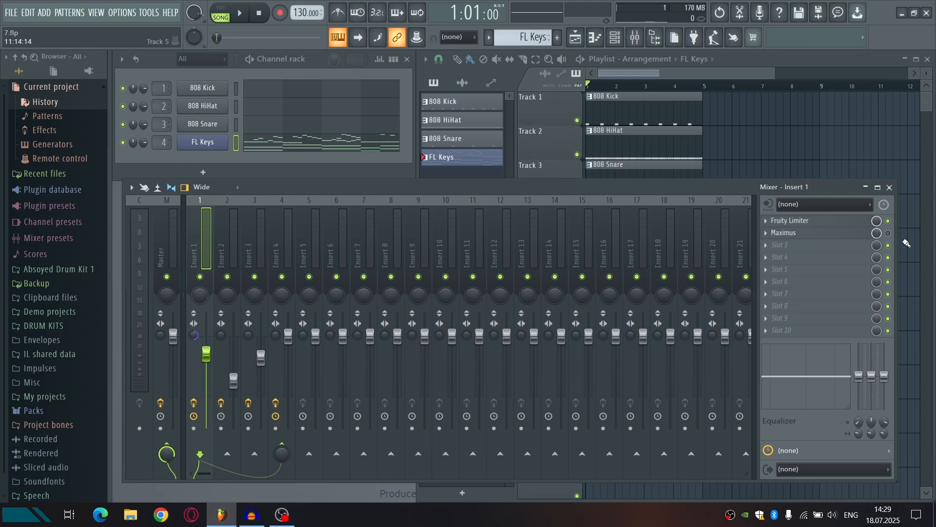
left_click(788, 234)
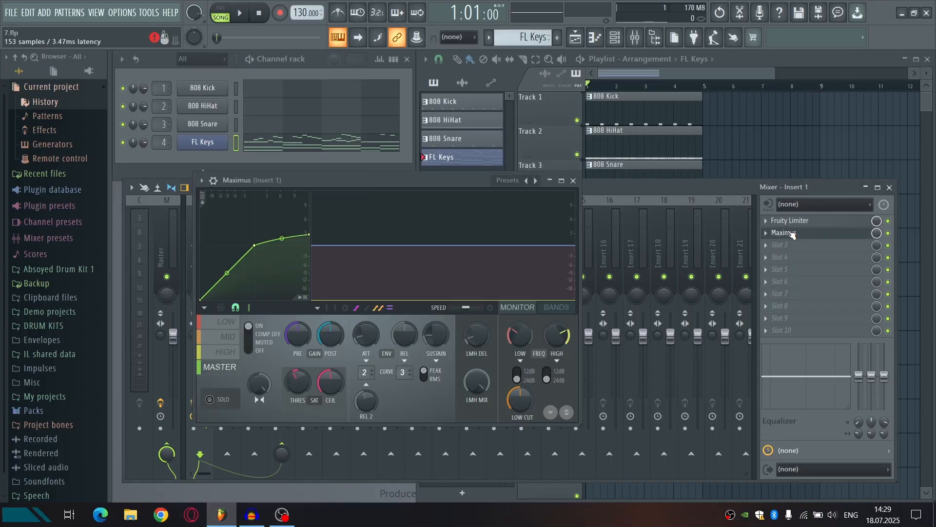
left_click(512, 182)
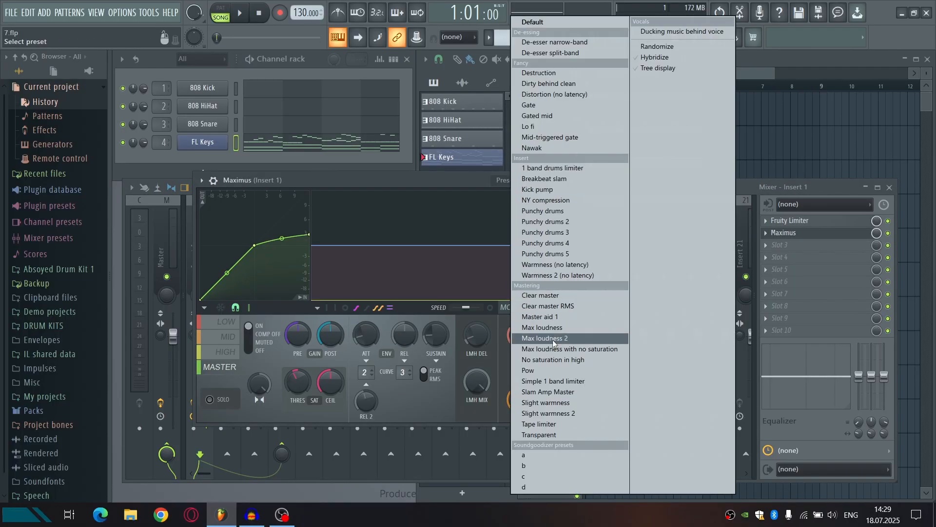
left_click(539, 455)
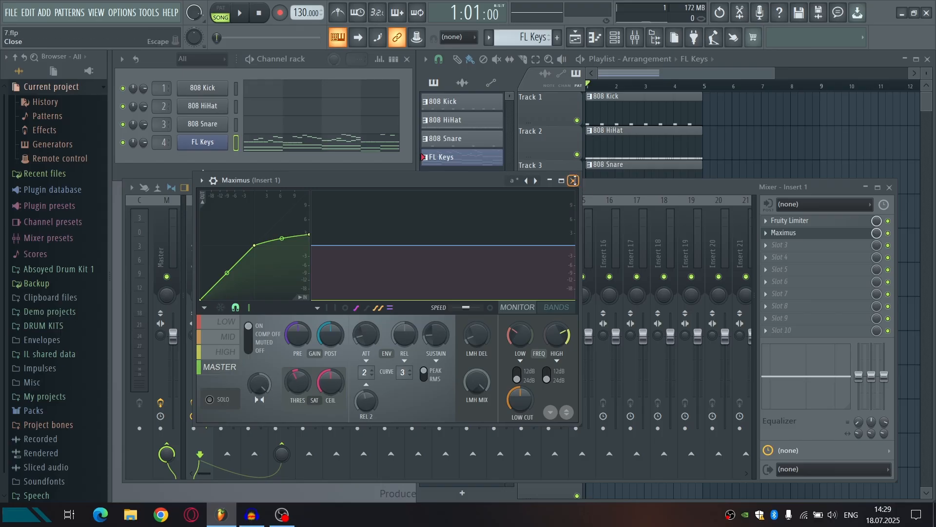
left_click(573, 181)
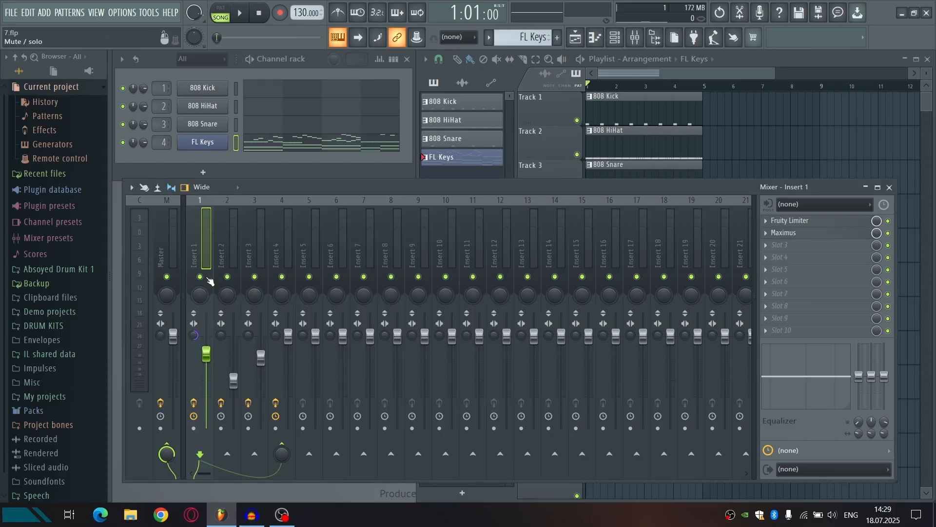
key("space")
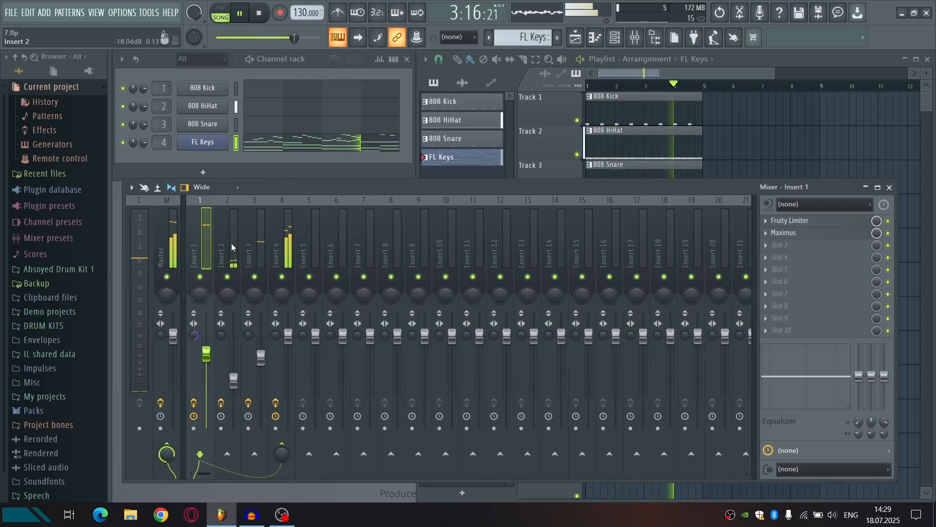
key("space")
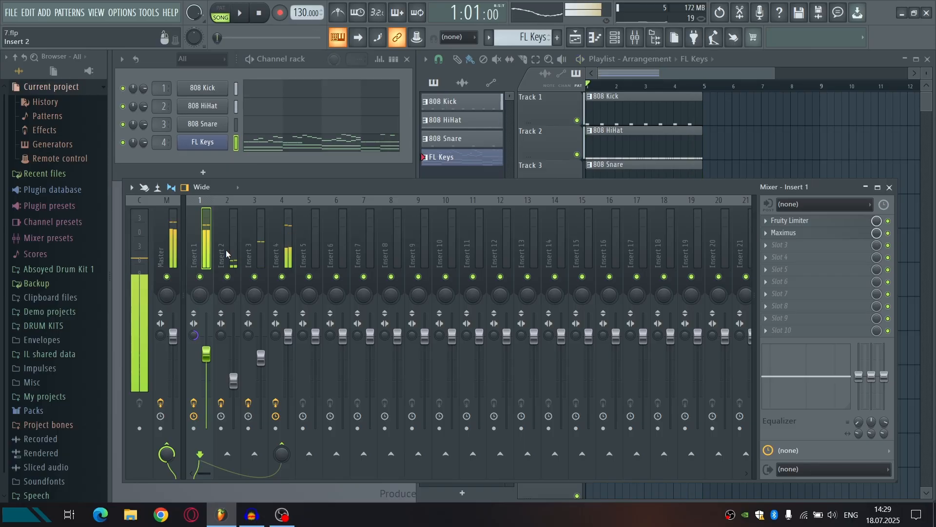
Enable Maximus on mixer Insert 2 and load Soundgoodizer preset c.
left_click(226, 250)
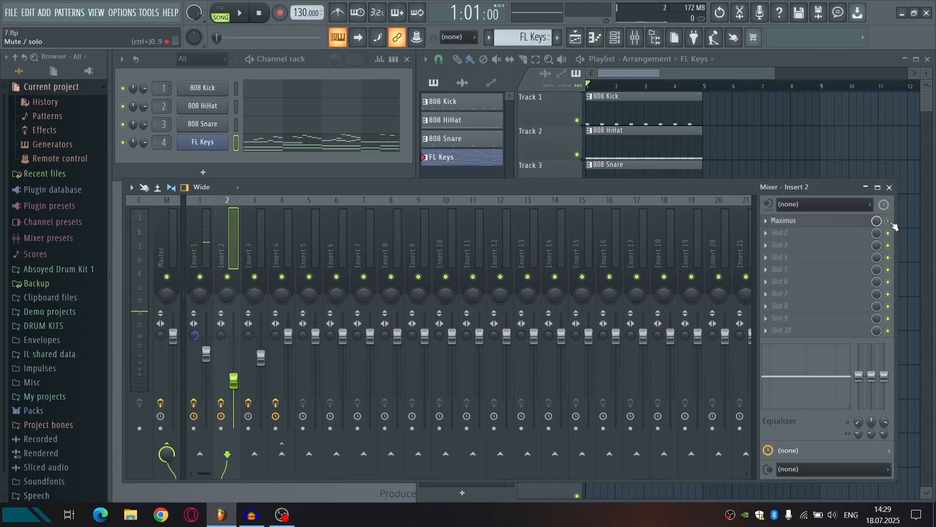
left_click(784, 220)
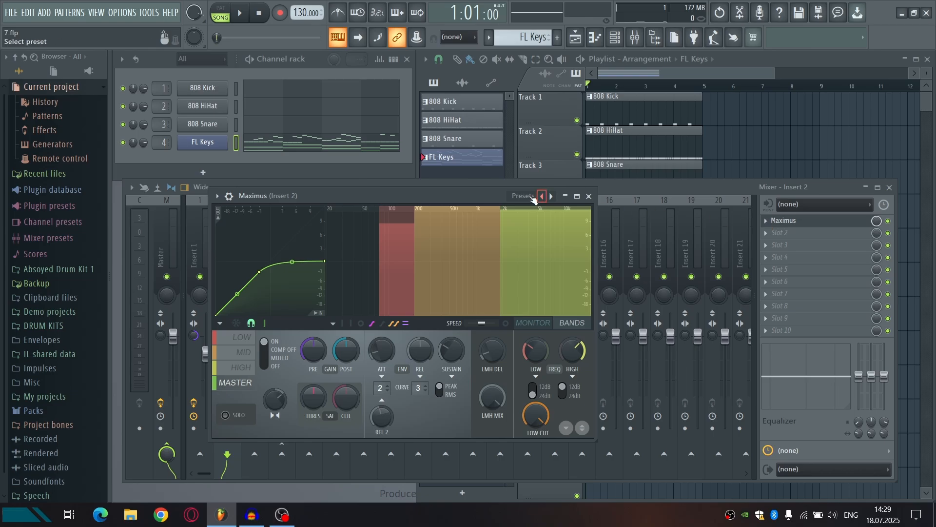
left_click(533, 196)
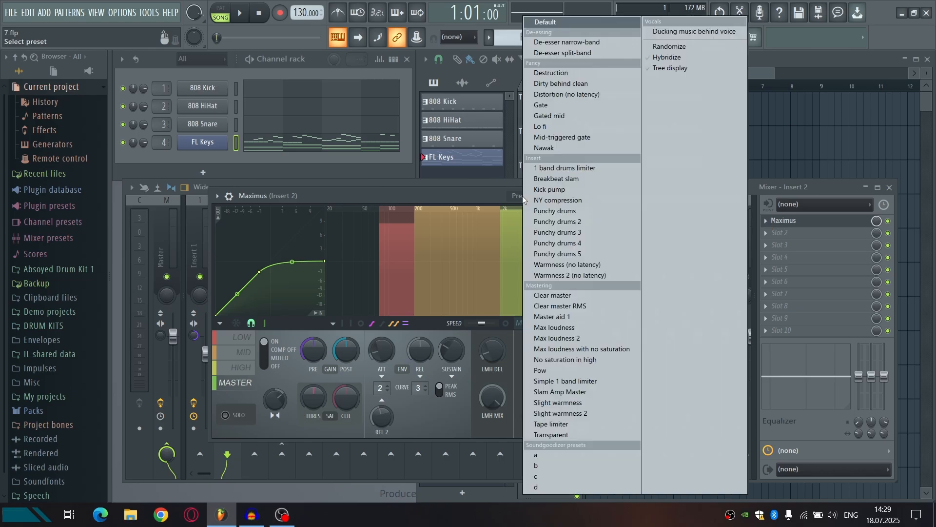
left_click(550, 478)
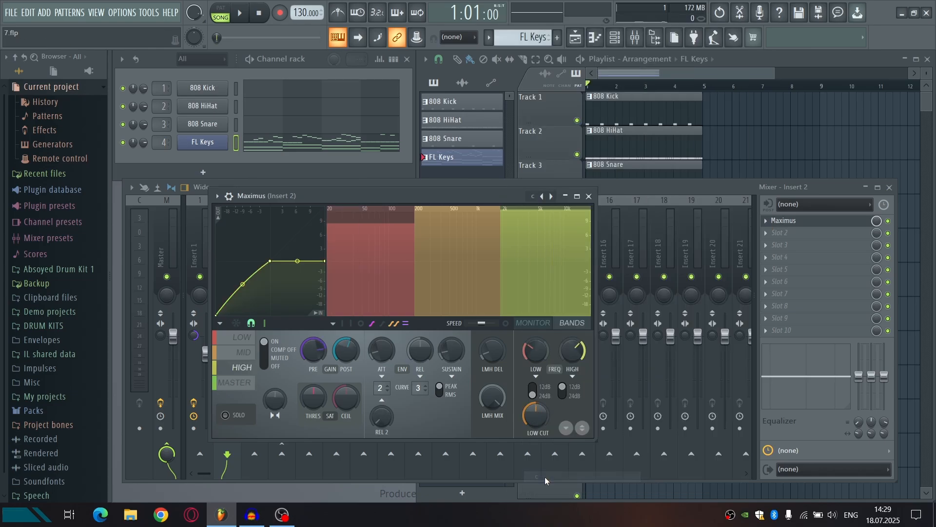
In Insert 2's Maximus, raise the low cut and set the Master band's stereo separation to 43% merged while previewing the song.
left_click_drag(536, 425, 536, 412)
left_click(231, 383)
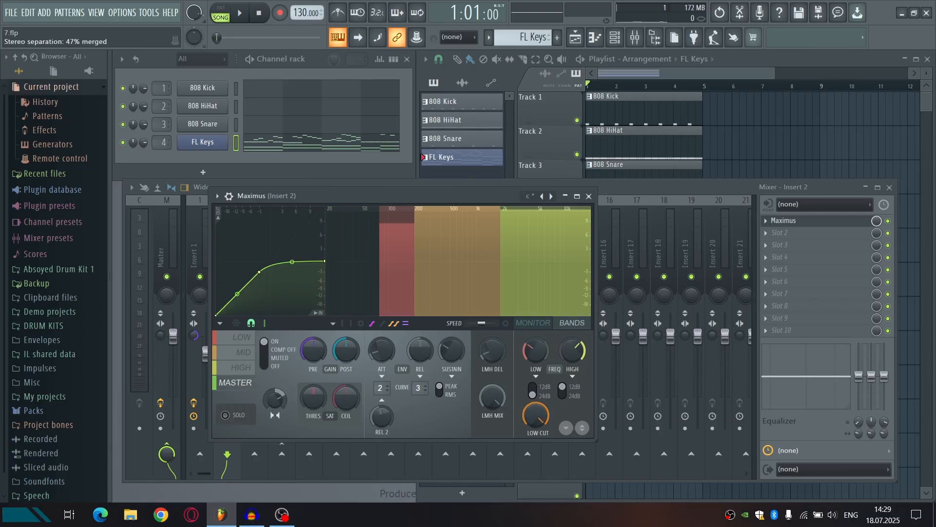
scroll(270, 411, "up", 3)
key("space")
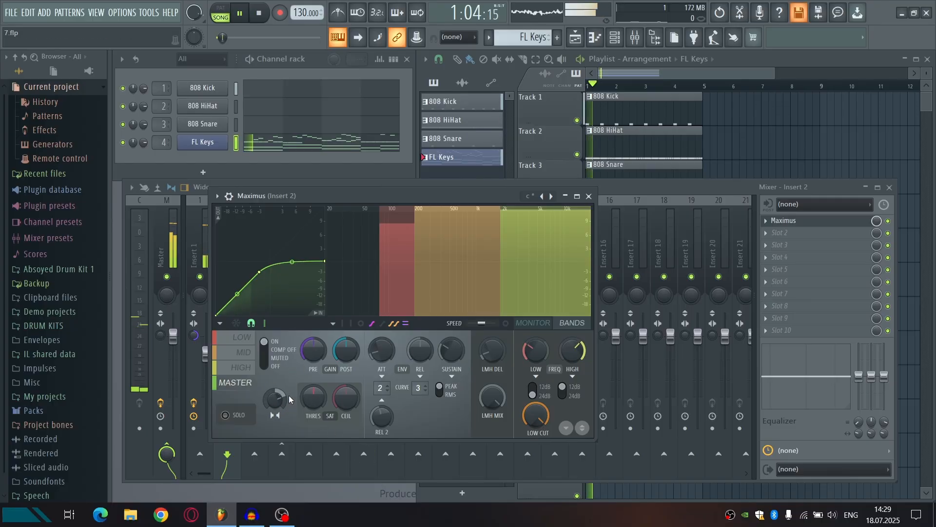
left_click(589, 196)
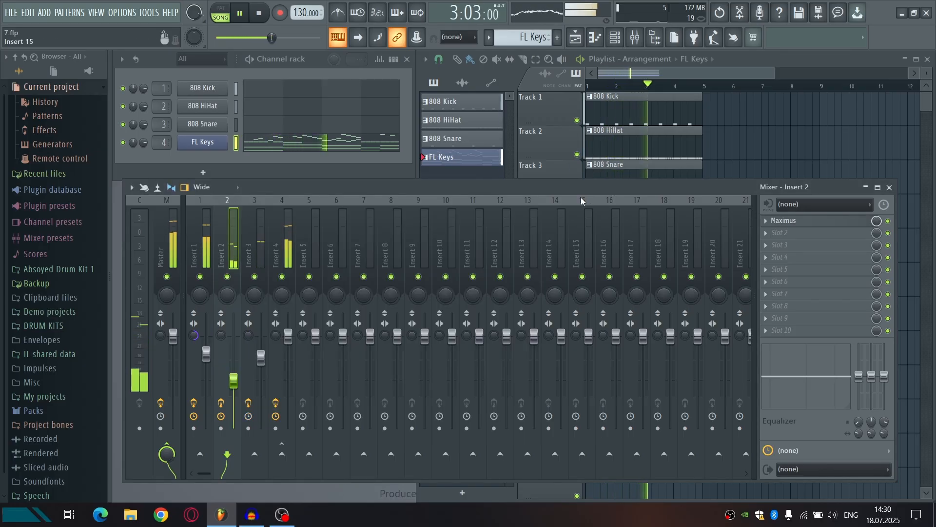
left_click(849, 221)
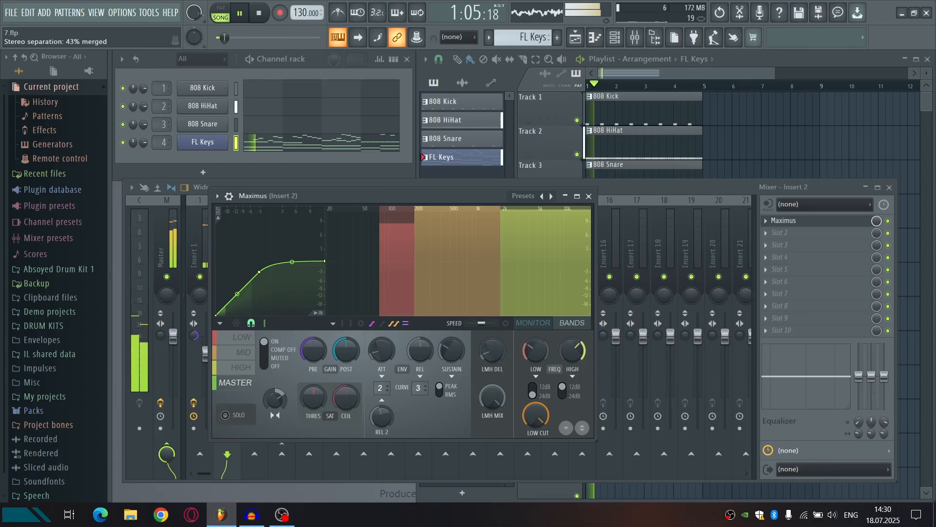
left_click(589, 196)
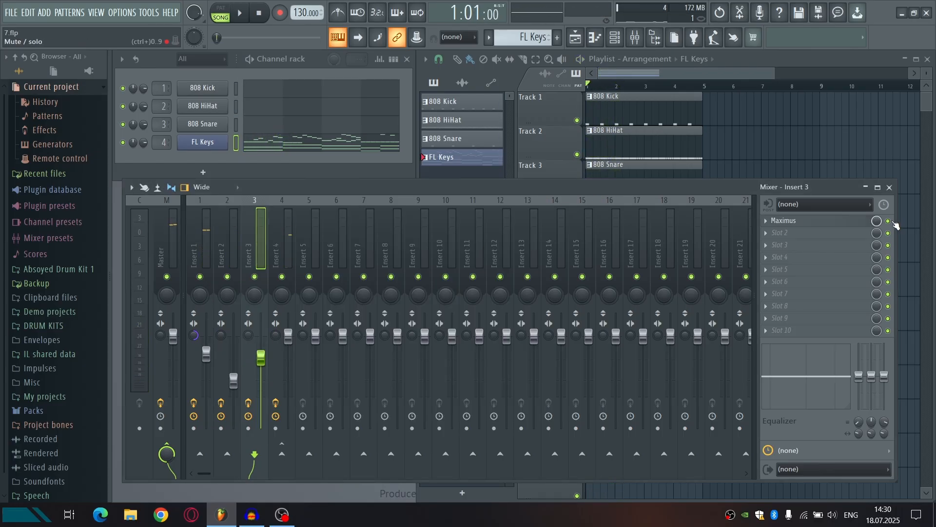
Load Soundgoodizer preset b in Maximus on mixer Insert 3, raise its low cut, and start song playback.
left_click(839, 222)
right_click(432, 103)
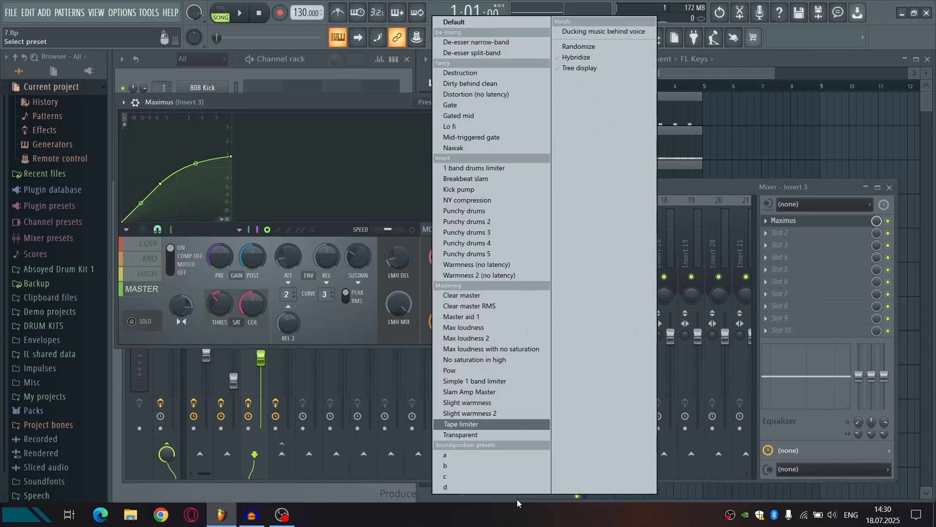
left_click(453, 466)
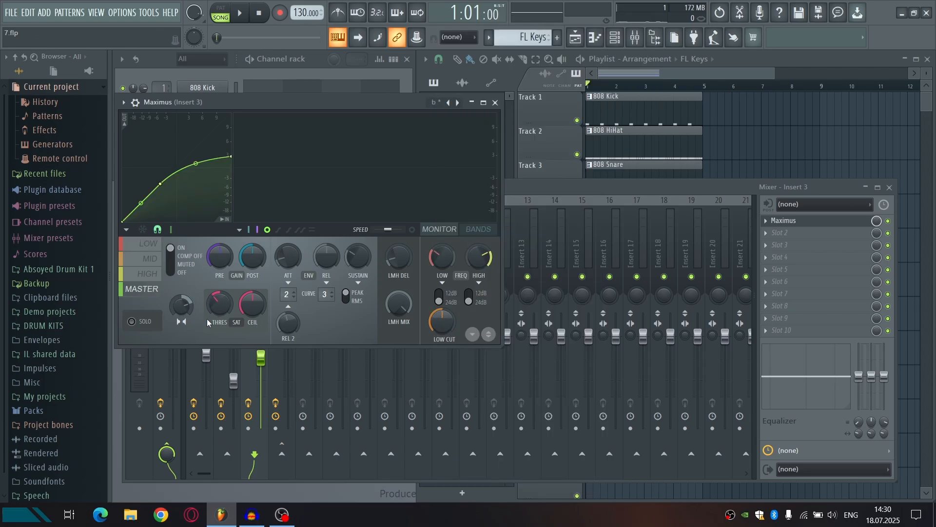
left_click_drag(442, 322, 443, 311)
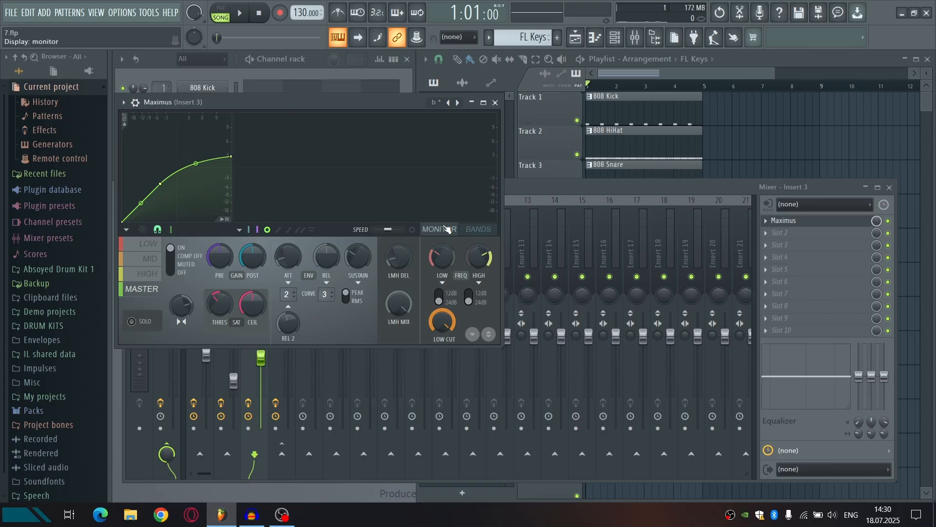
key("space")
left_click(495, 103)
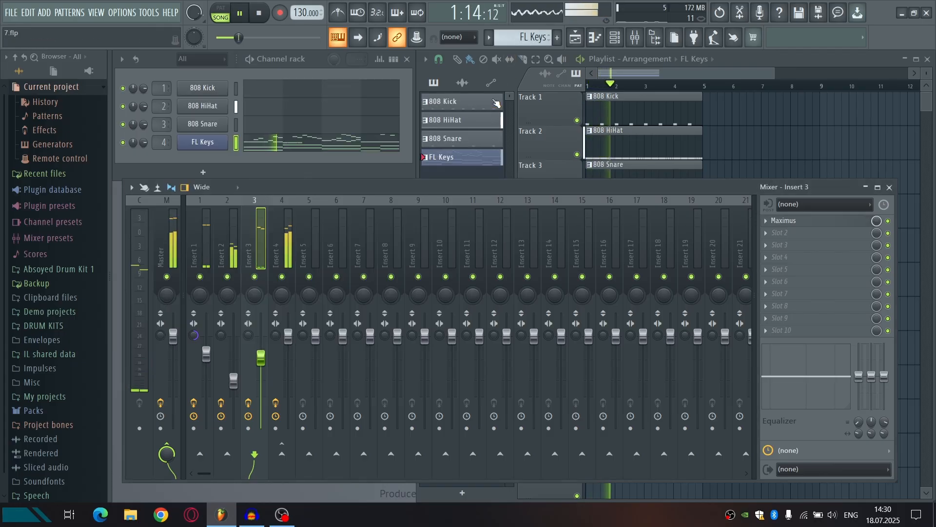
Enable Maximus on mixer Insert 4, stop playback and load Soundgoodizer preset b.
left_click(279, 256)
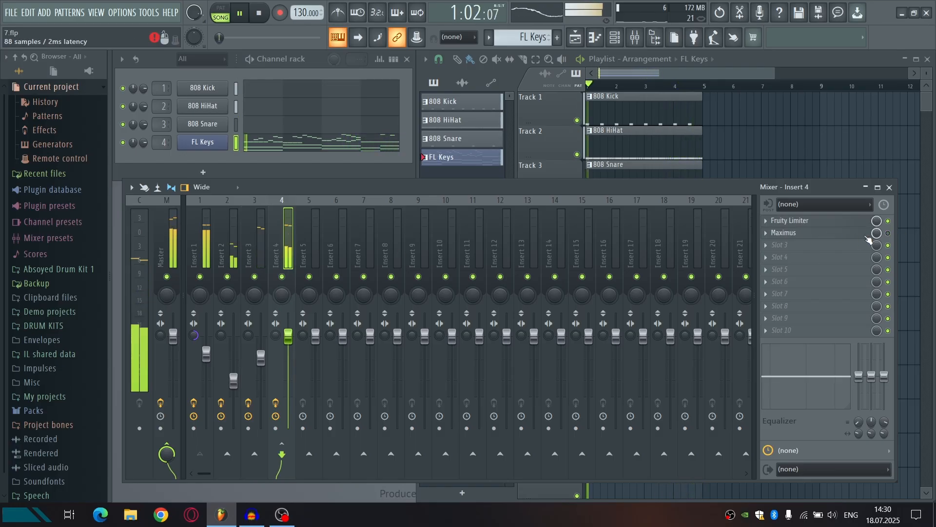
left_click(811, 235)
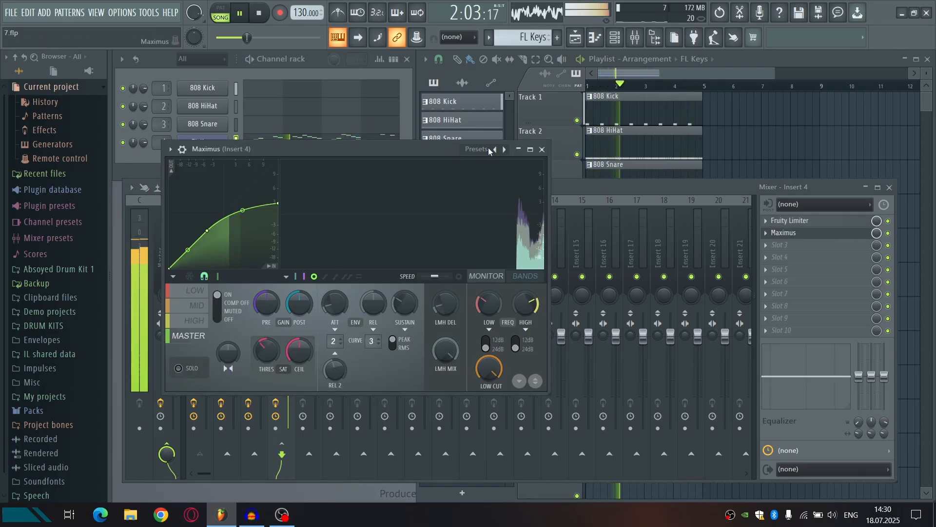
key("space")
left_click(484, 150)
left_click(512, 466)
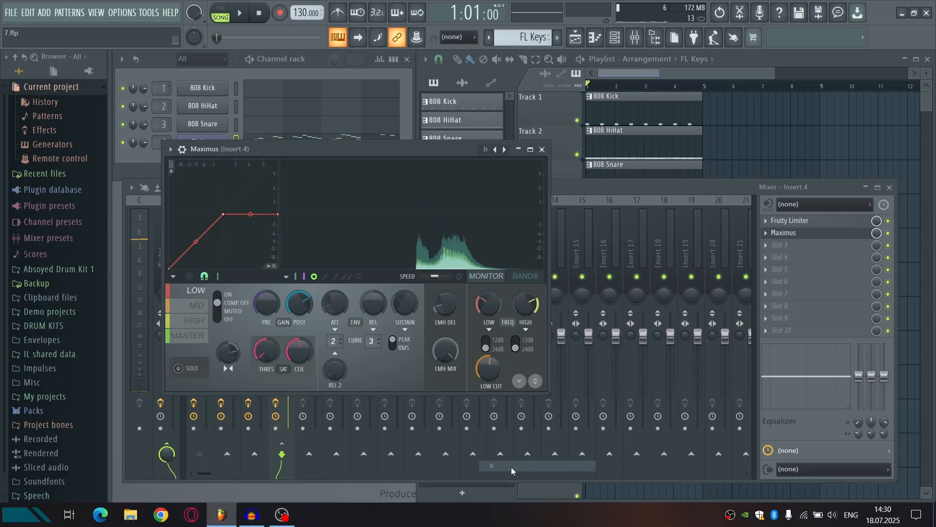
Set the Master band's stereo separation to 28% merged and raise the low cut in Insert 4's Maximus, then start playback.
left_click(486, 276)
left_click(189, 335)
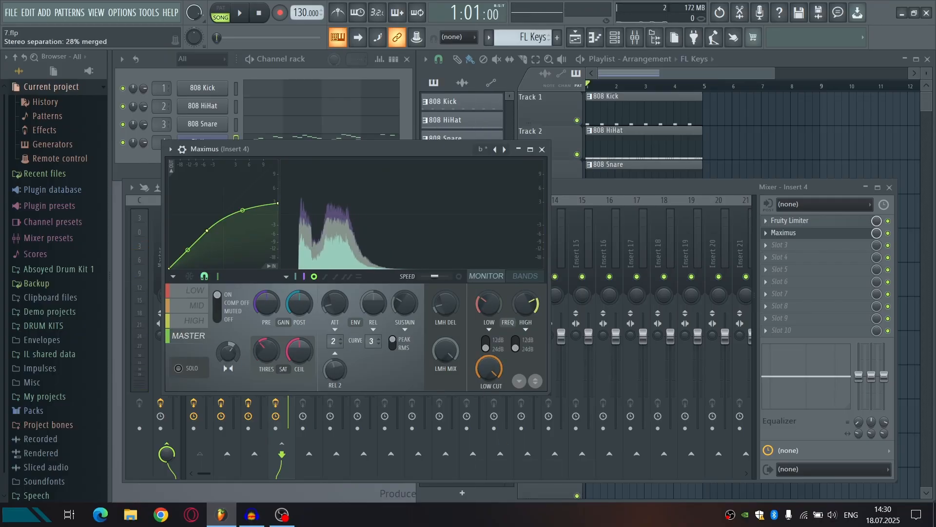
key("space")
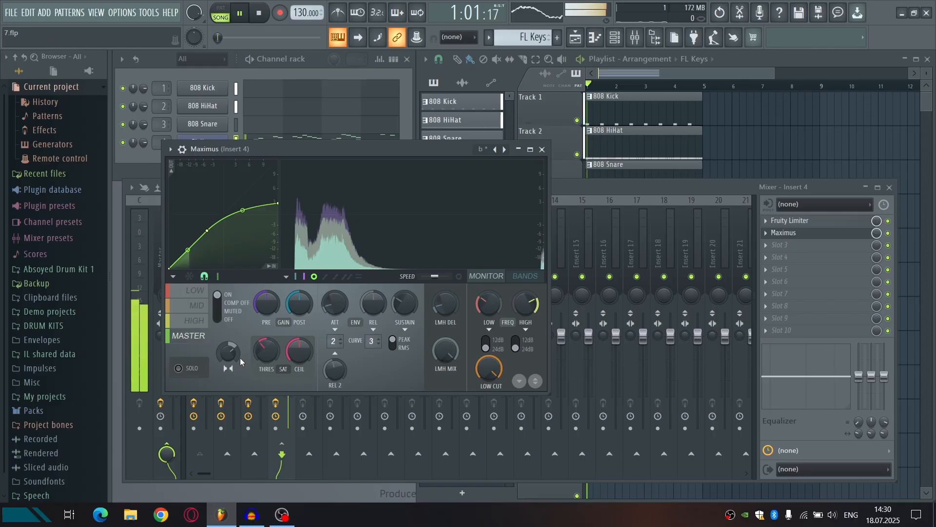
left_click(542, 149)
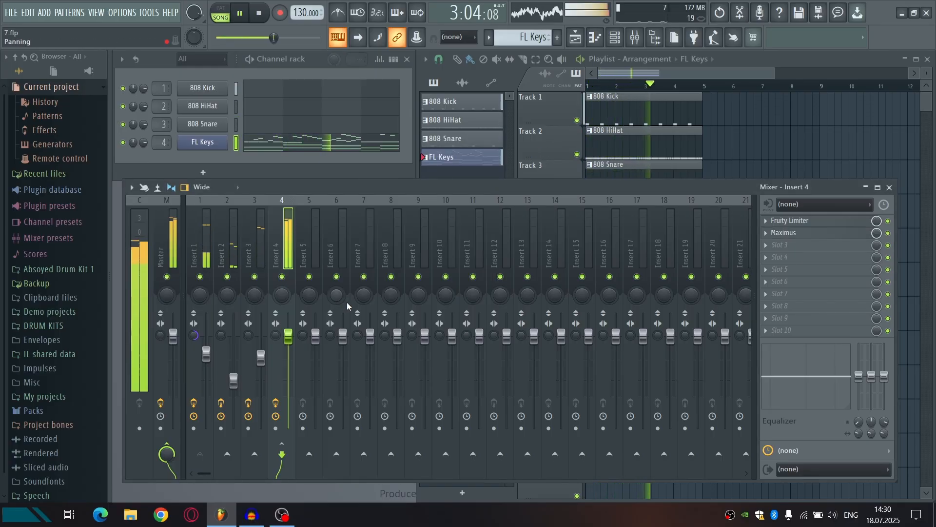
Review the Fruity Limiter and Maximus settings on Insert 4 while the song plays, then stop playback.
left_click(792, 220)
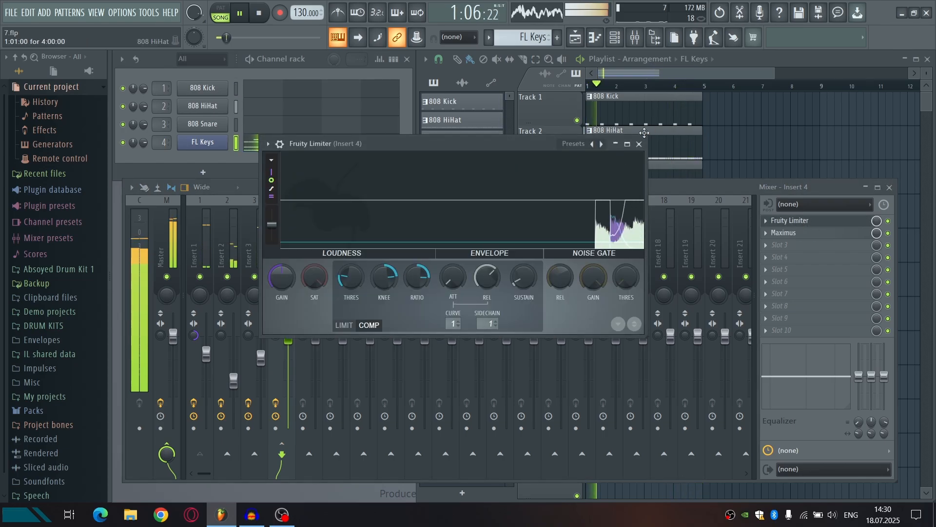
left_click(790, 220)
left_click(784, 232)
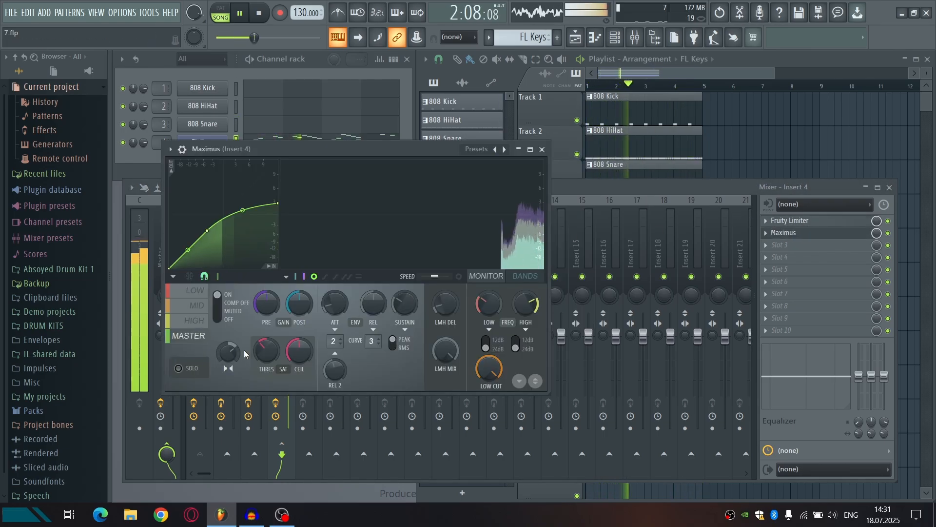
left_click(542, 149)
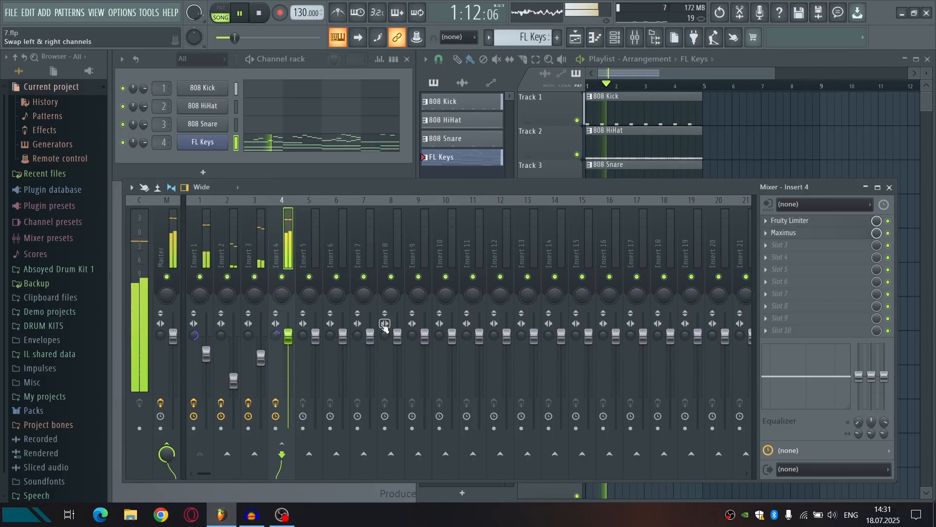
key("space")
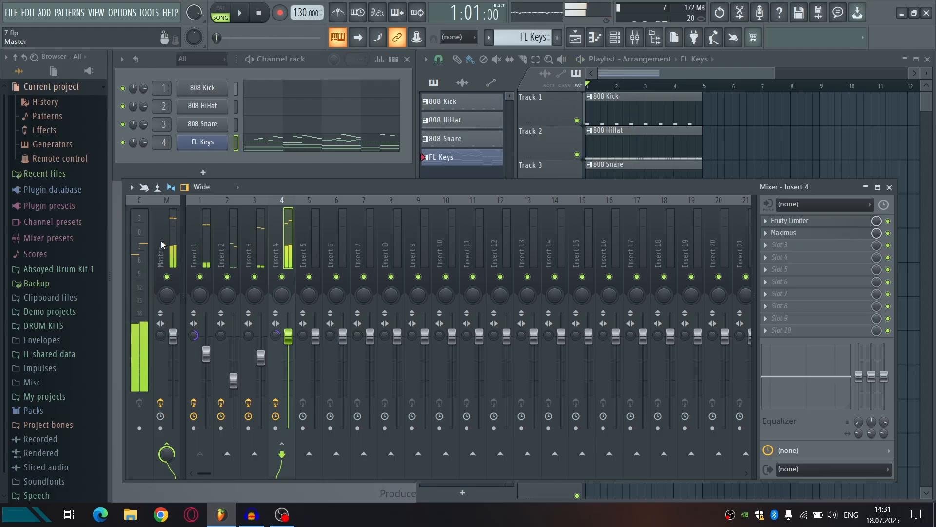
Enable the Master track's Fruity Limiter, load the Max loudness except noise preset, and start song playback.
left_click(167, 239)
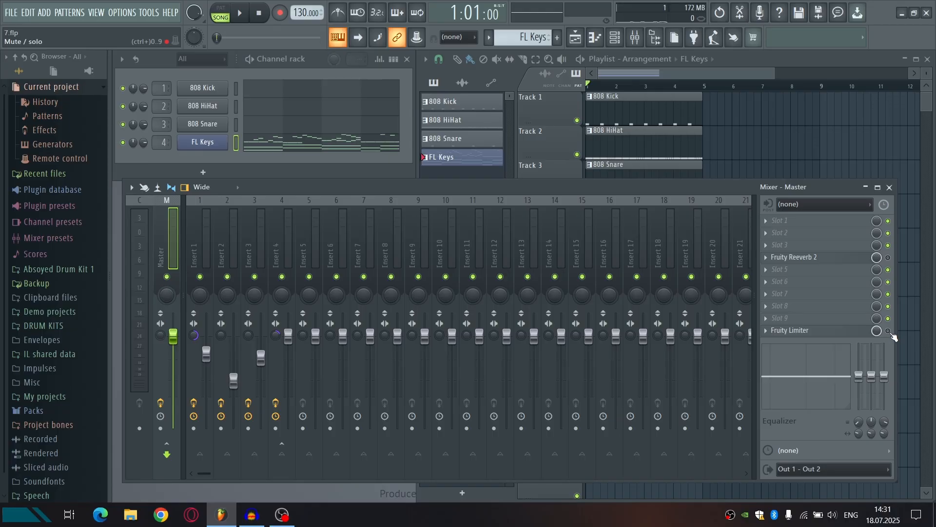
left_click(809, 332)
left_click(566, 207)
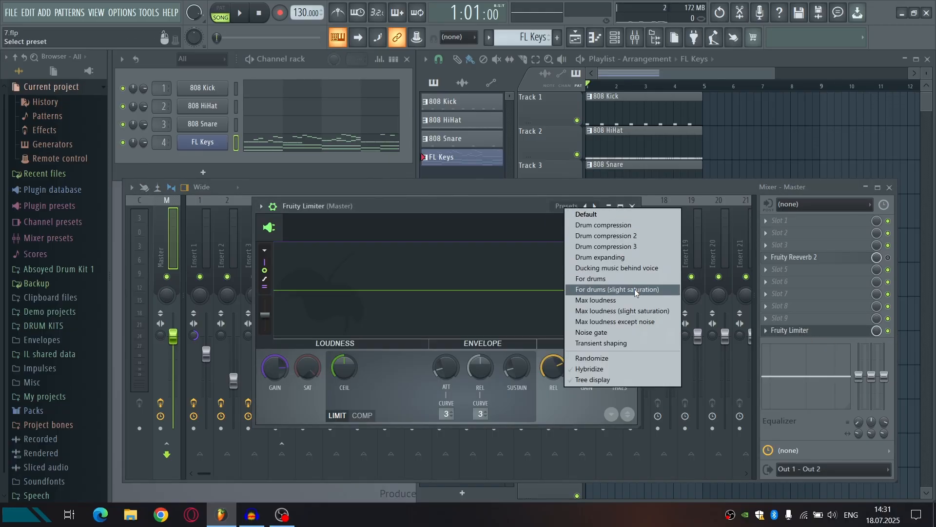
left_click(643, 324)
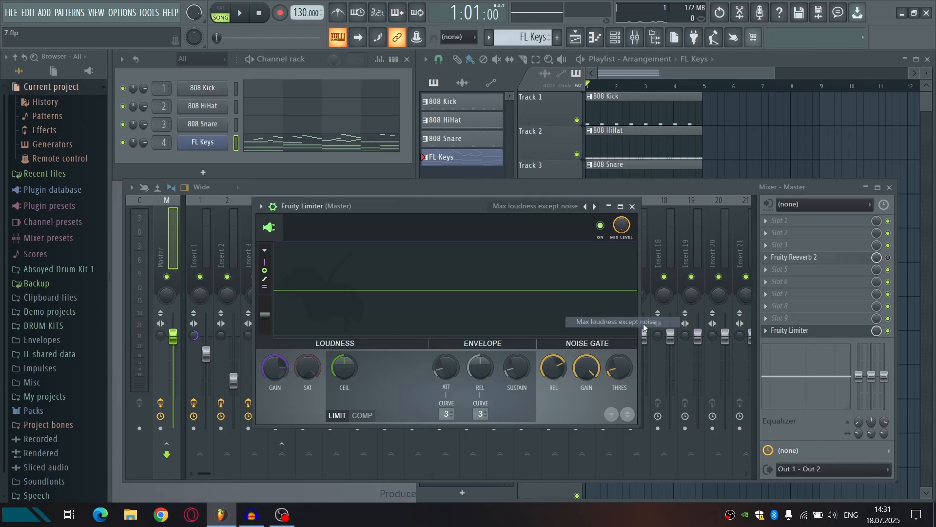
left_click(632, 206)
key("space")
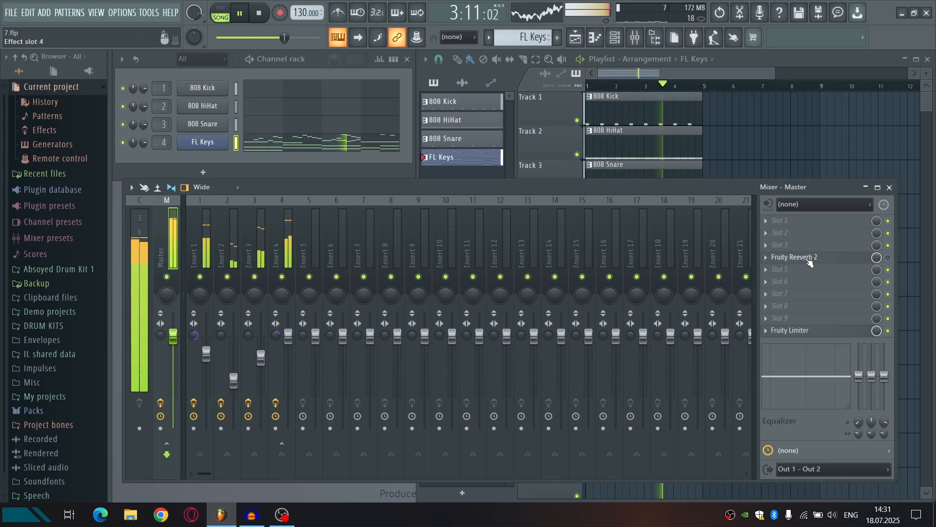
Enable Fruity Reeverb 2 on the Master track with the Small Studio preset, then stop playback and close the mixer.
left_click(849, 258)
left_click(461, 184)
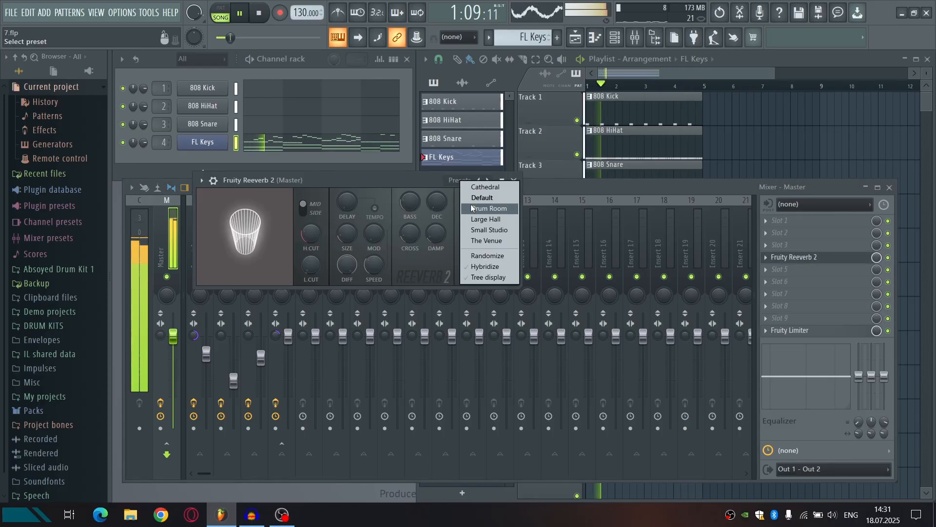
left_click(490, 231)
left_click(514, 179)
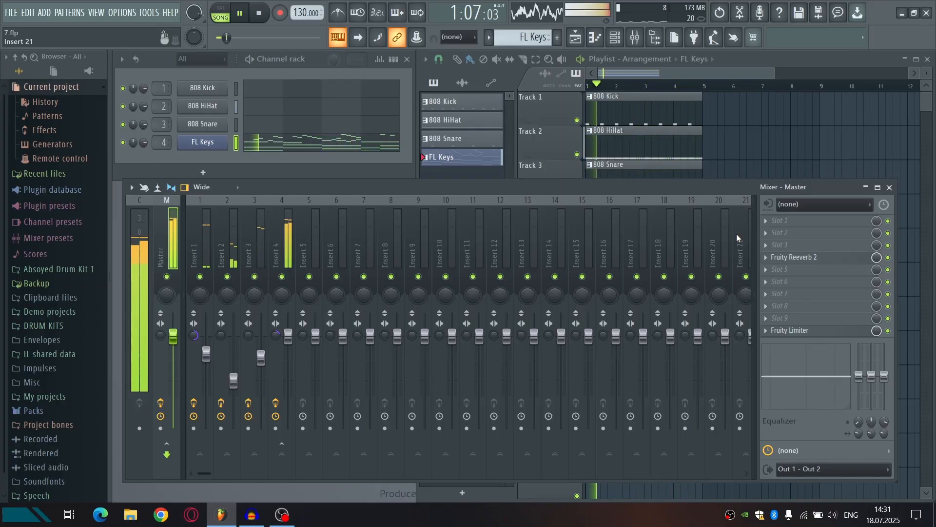
key("space")
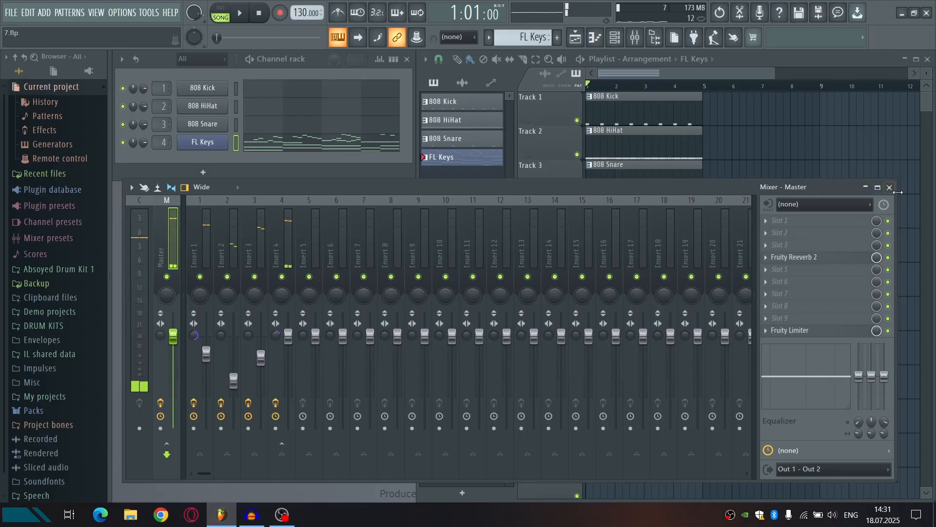
left_click(889, 187)
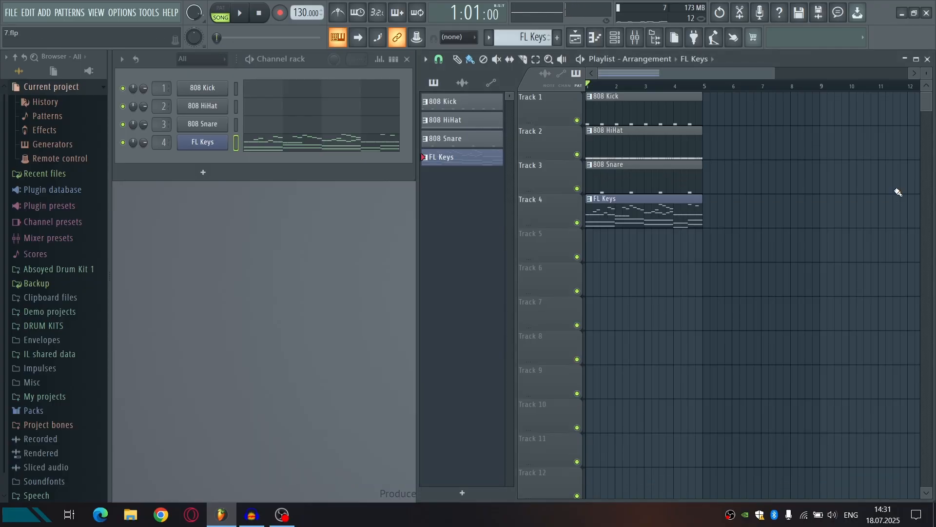
Examine the melody and bass notes of the FL Keys pattern in the piano roll.
left_click(316, 147)
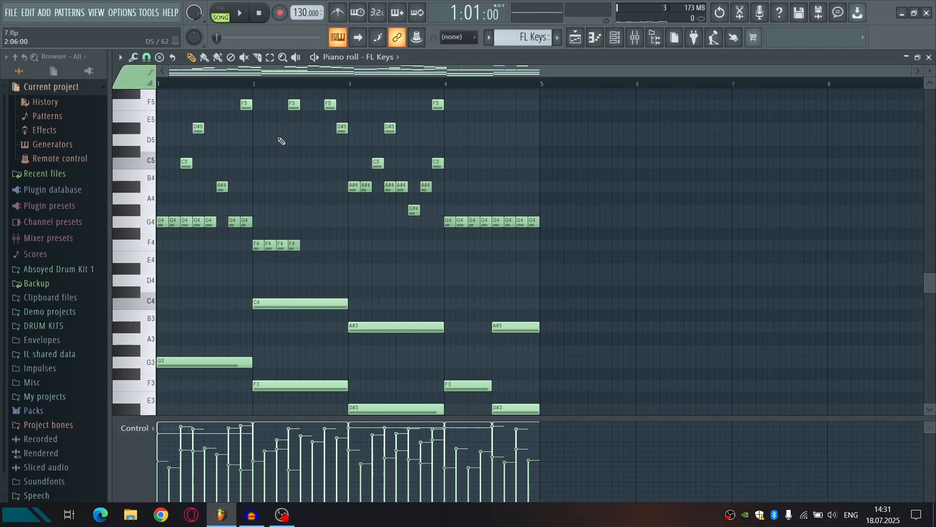
scroll(274, 144, "down", 5)
scroll(273, 143, "up", 6)
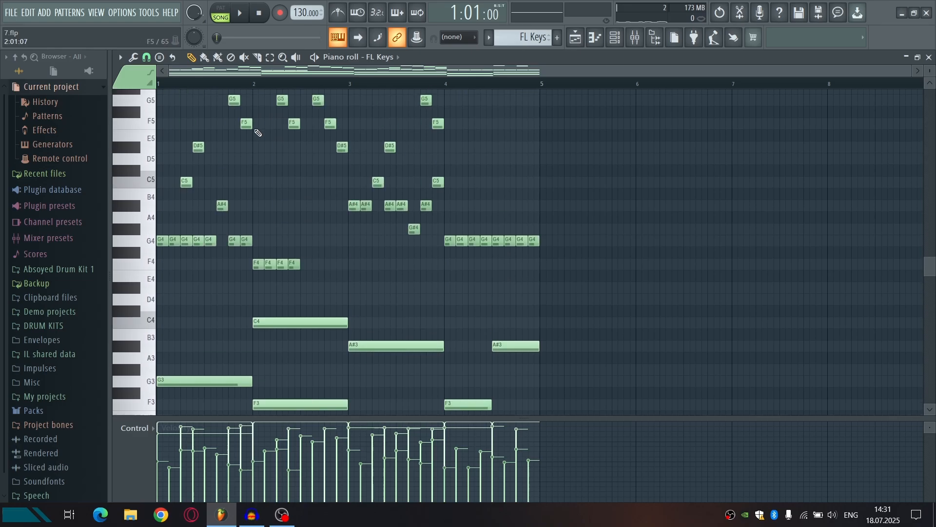
left_click(929, 58)
left_click(290, 145)
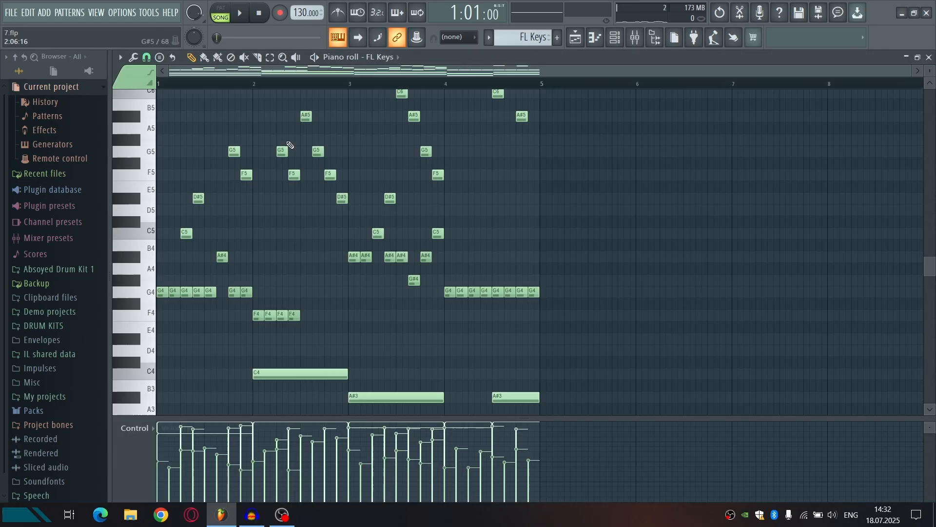
Try the piano roll randomizer on the FL Keys notes, switching its Pattern and Levels sections on and off.
left_click(135, 58)
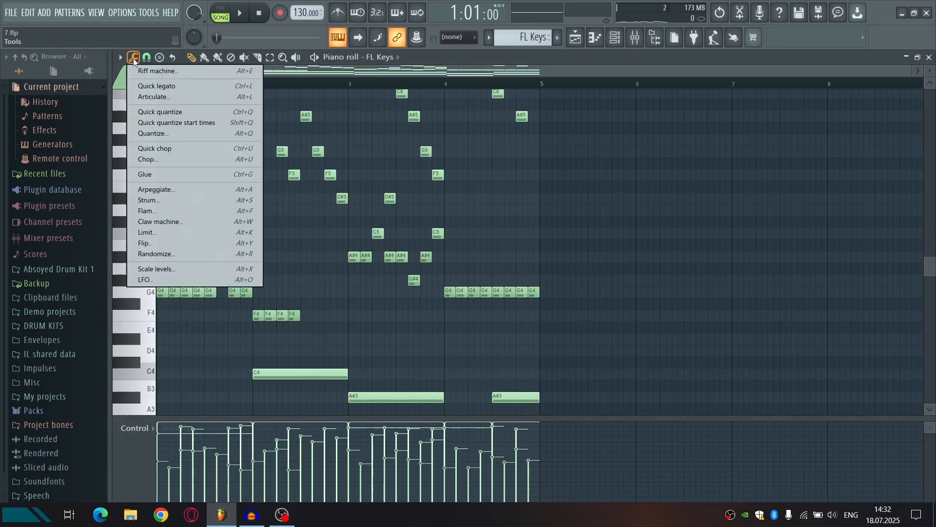
left_click(165, 254)
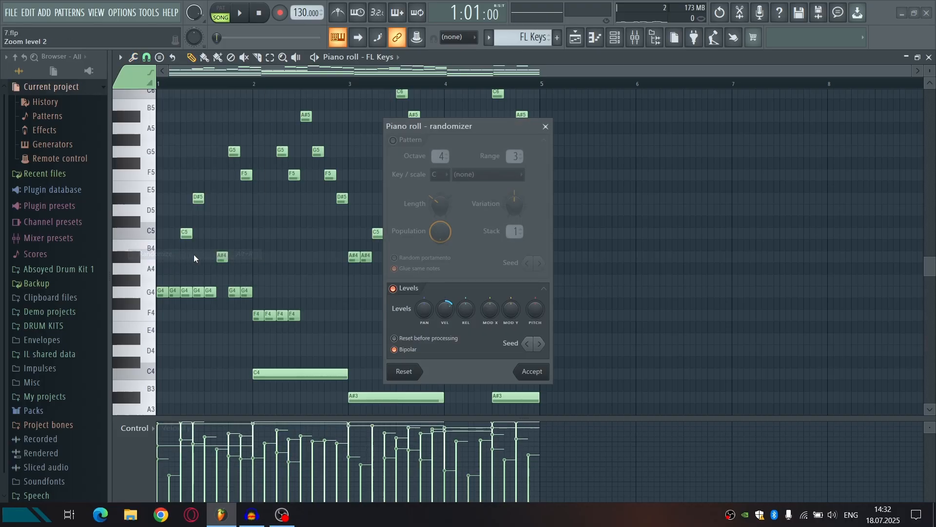
left_click(394, 141)
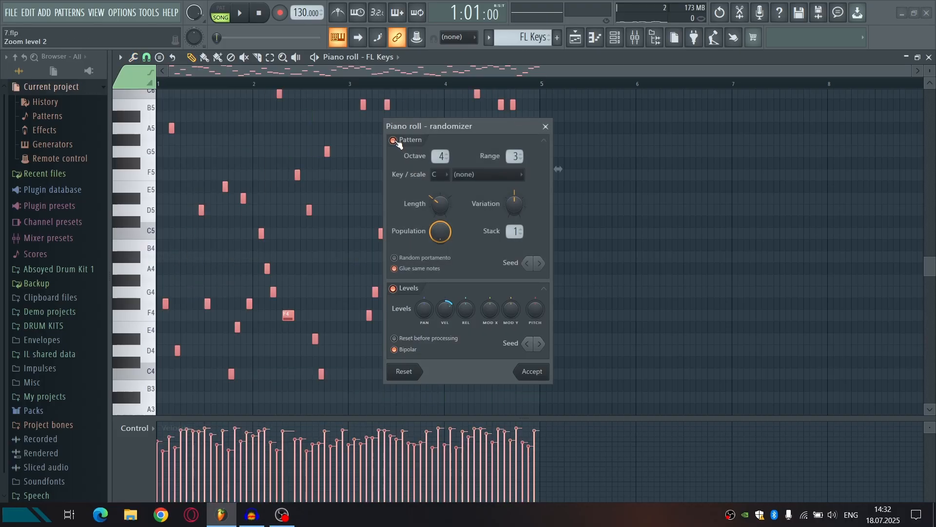
left_click(393, 289)
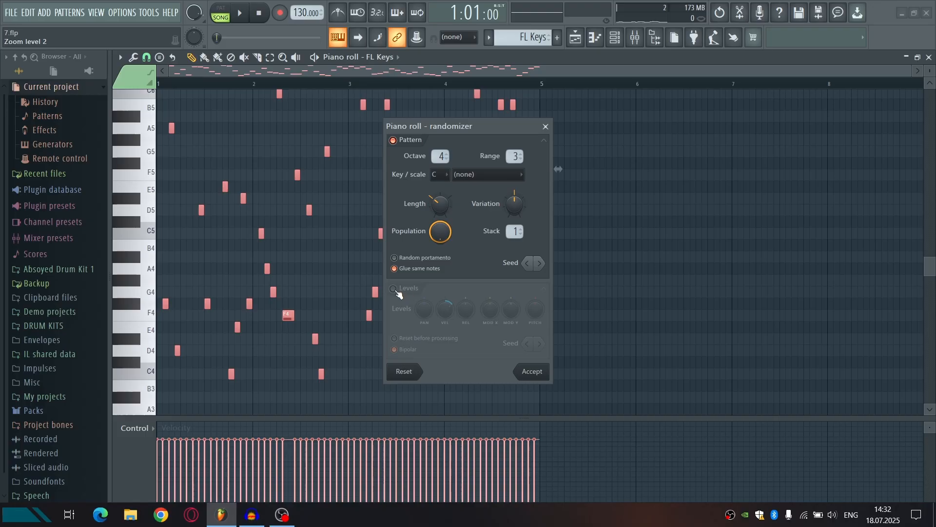
left_click(395, 289)
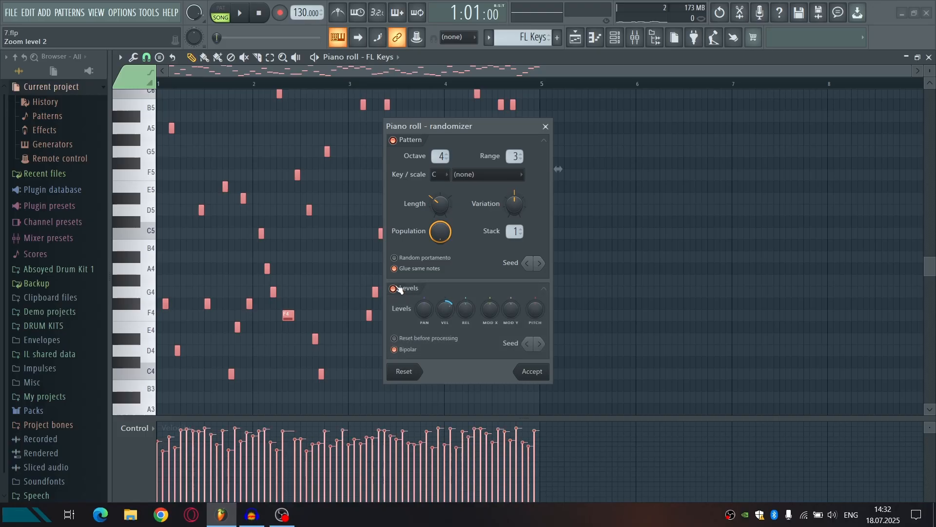
left_click(394, 141)
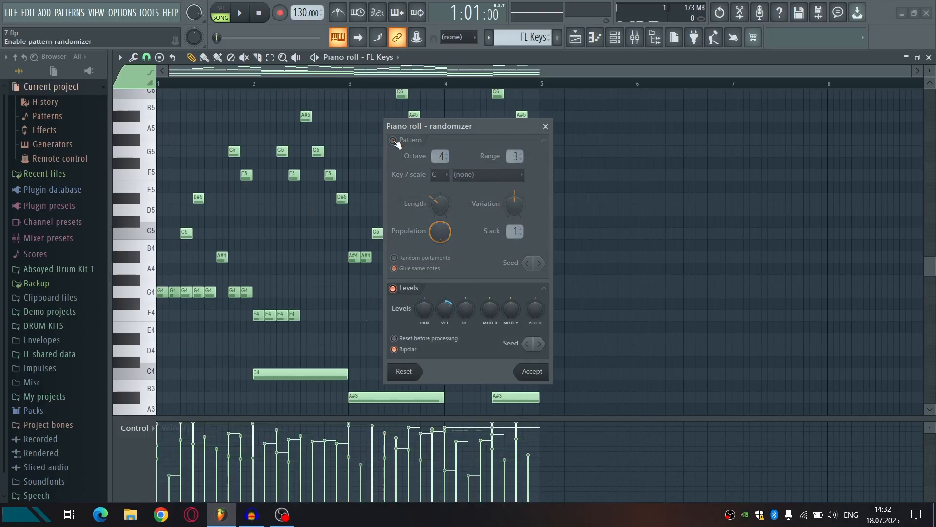
Try the randomizer's Bipolar option and different velocity amounts on the FL Keys notes, then close it without accepting.
left_click(396, 351)
left_click(397, 351)
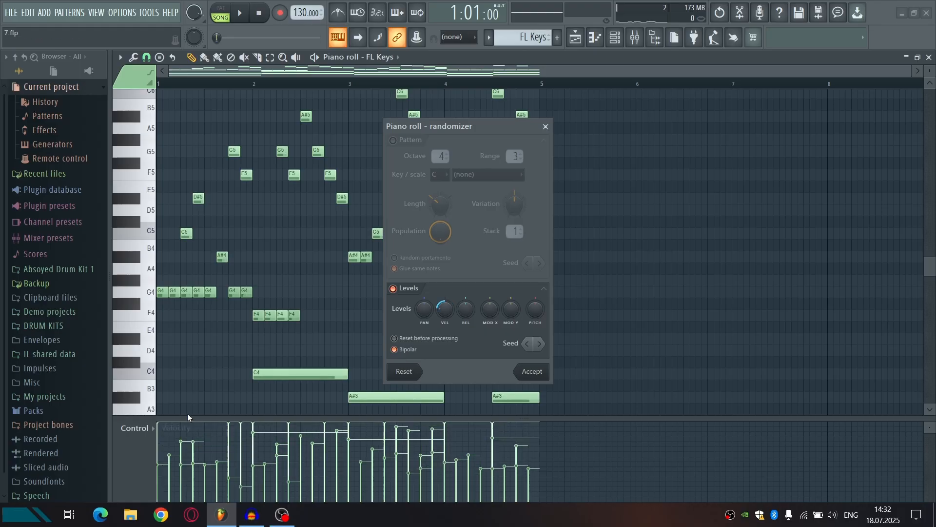
left_click_drag(445, 308, 445, 295)
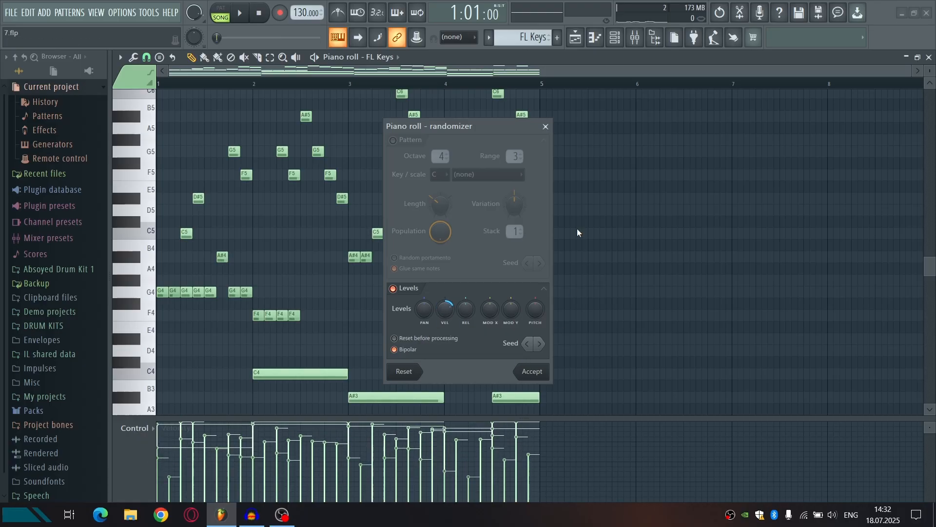
left_click(547, 126)
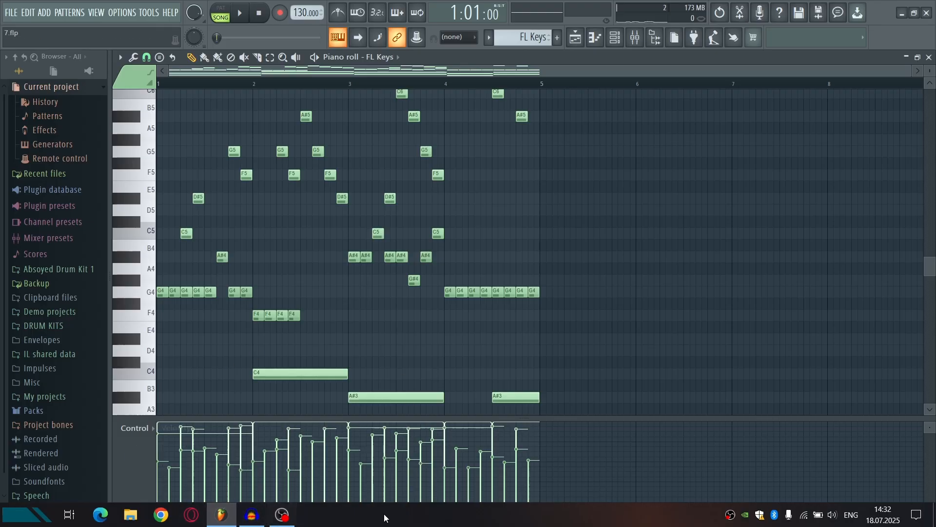
Play the song to hear the finished mix, closing the FL Keys piano roll to watch the playlist, then stop playback.
scroll(421, 340, "down", 5)
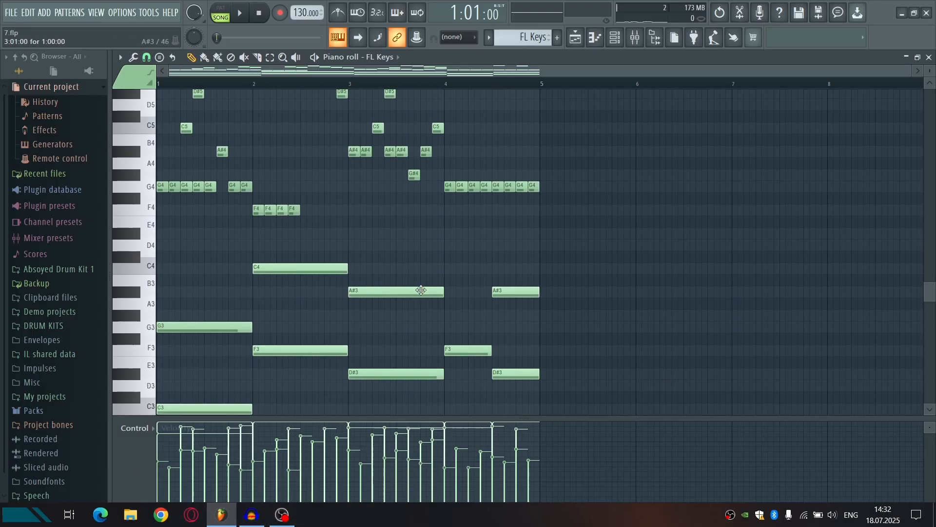
key("space")
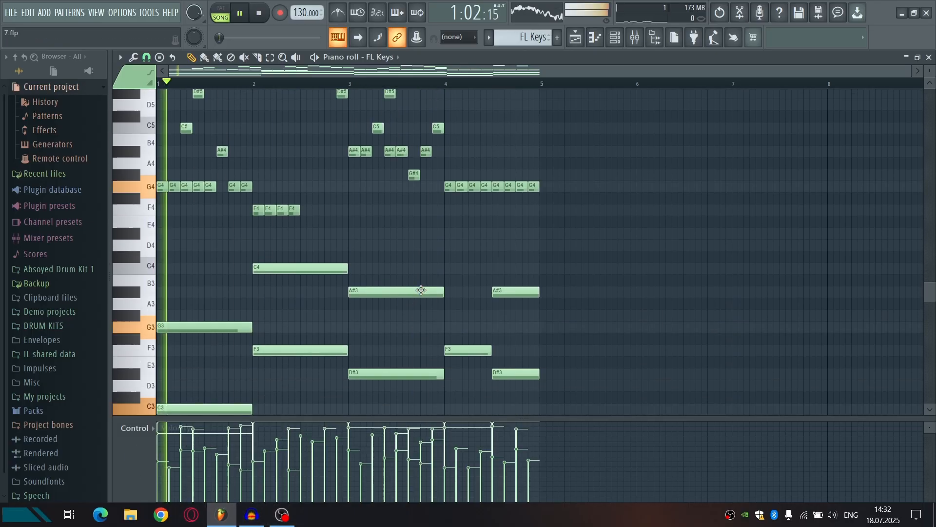
left_click(929, 57)
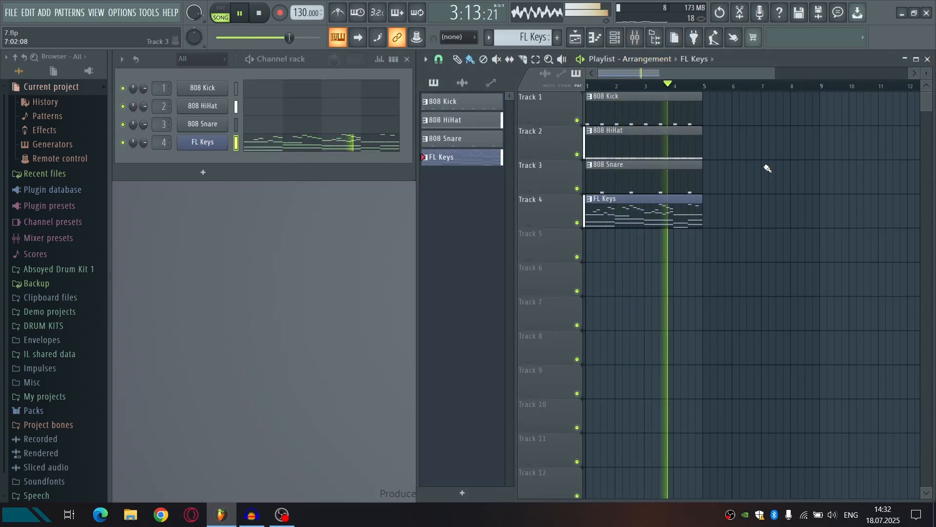
key("space")
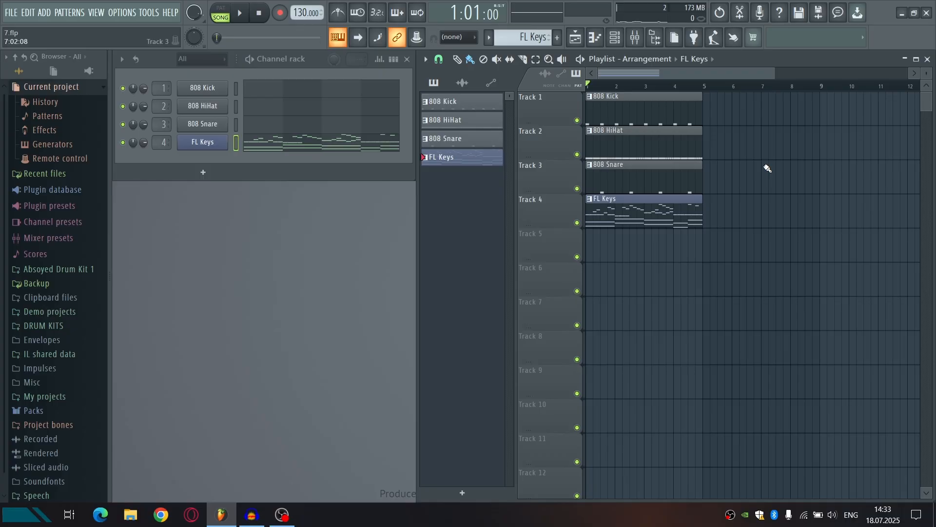
Reopen the FL Keys pattern from the playlist, review its high and low notes, and return to the playlist.
double_click(614, 223)
scroll(617, 219, "up", 5)
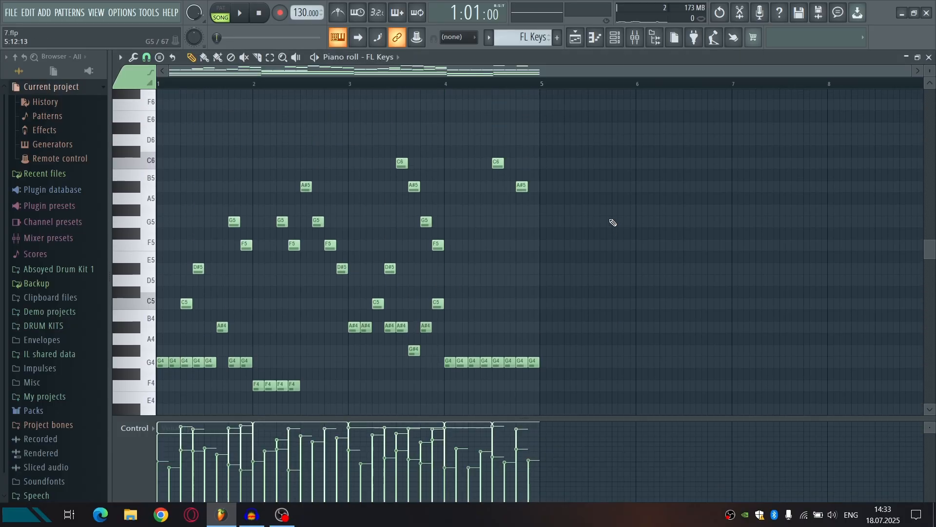
scroll(613, 222, "down", 9)
scroll(613, 222, "up", 4)
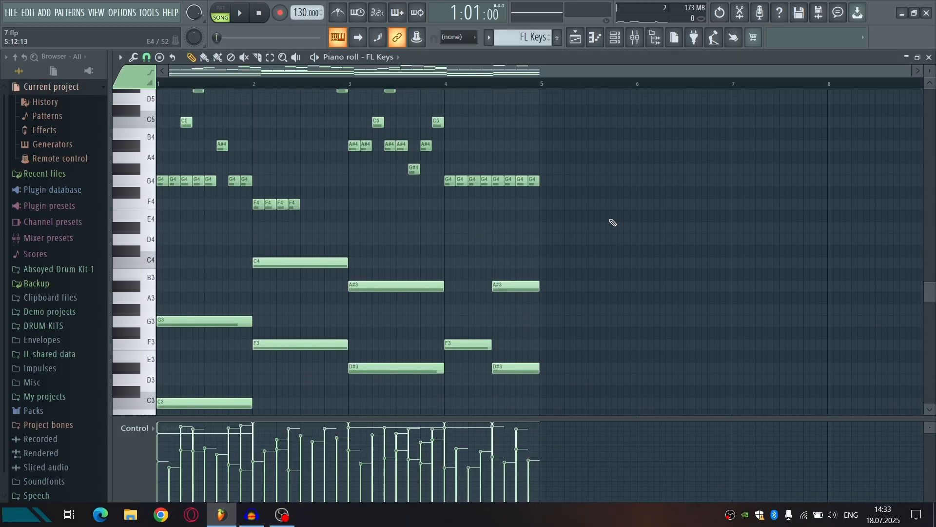
key("Escape")
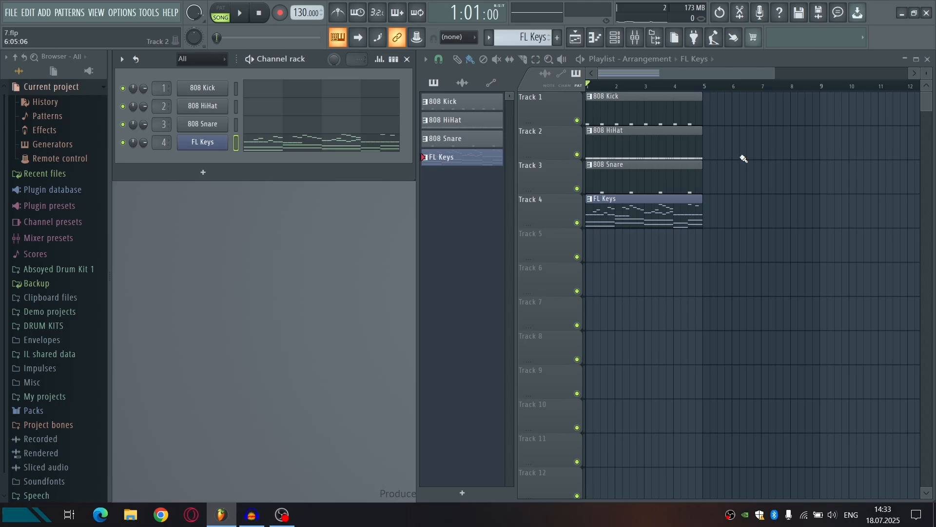